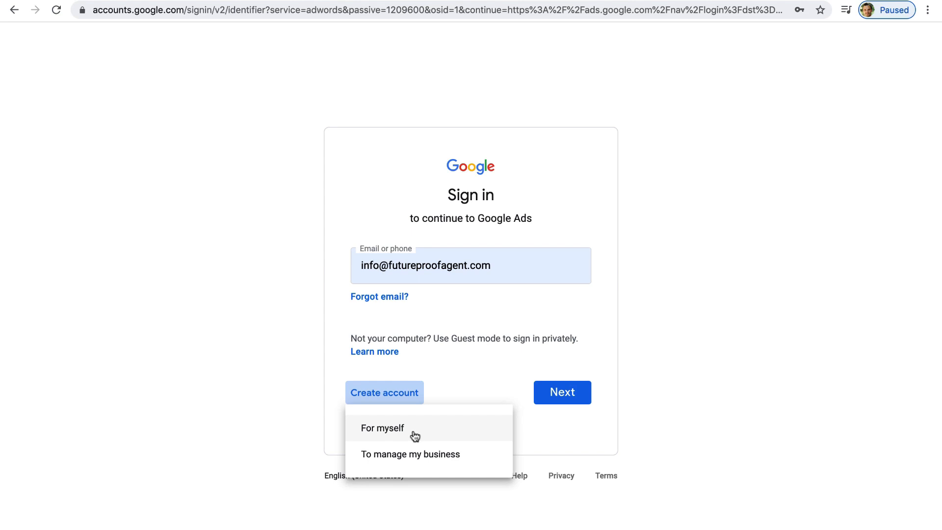
# Choose a personal account and enter the account holder's first and last name
pyautogui.click(415, 434)
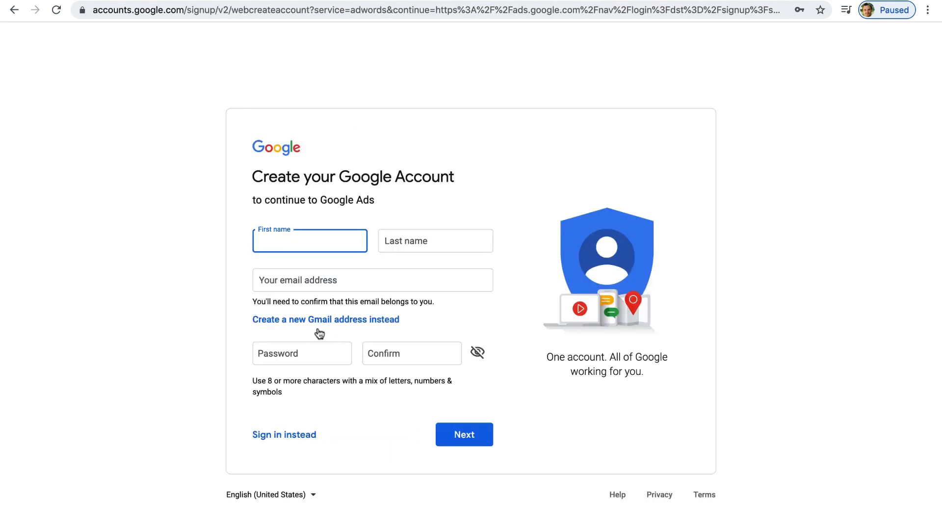
pyautogui.press('Tab')
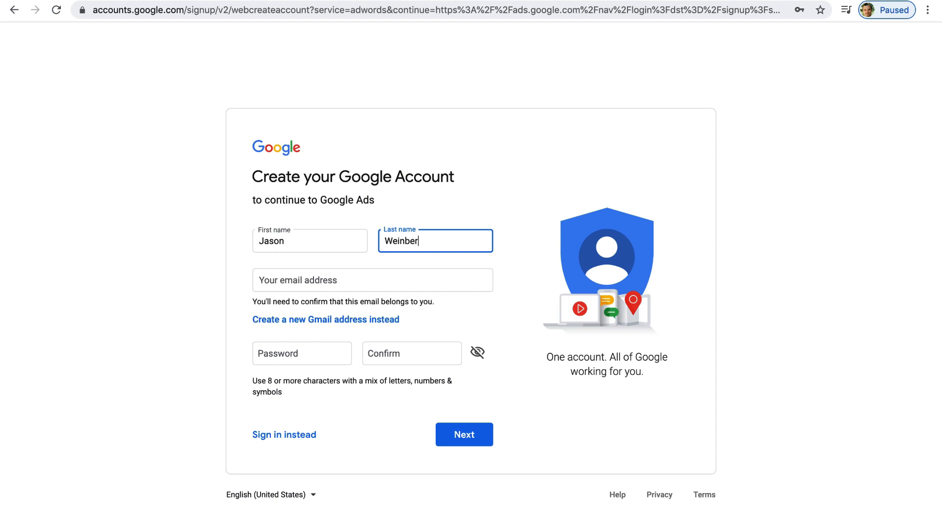
pyautogui.press('Tab')
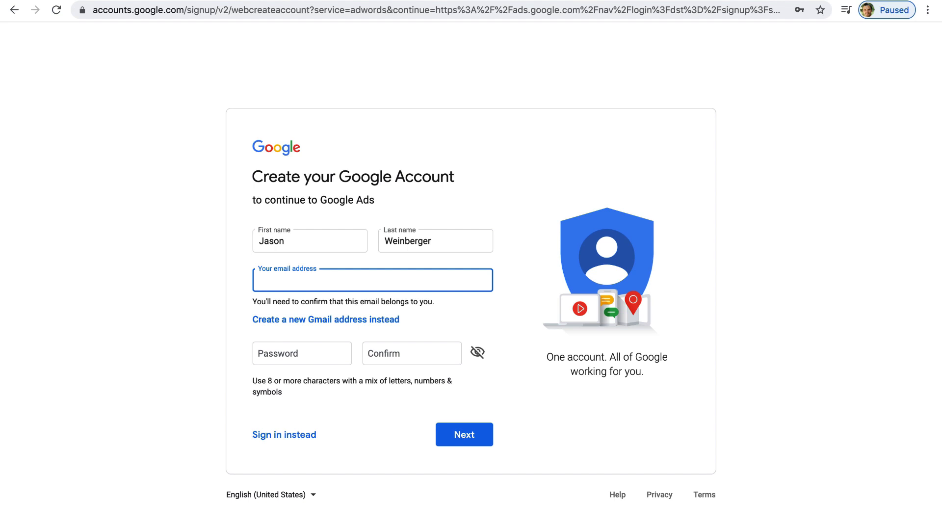
# Create a new Gmail username, enter and confirm the password, and submit
pyautogui.click(340, 320)
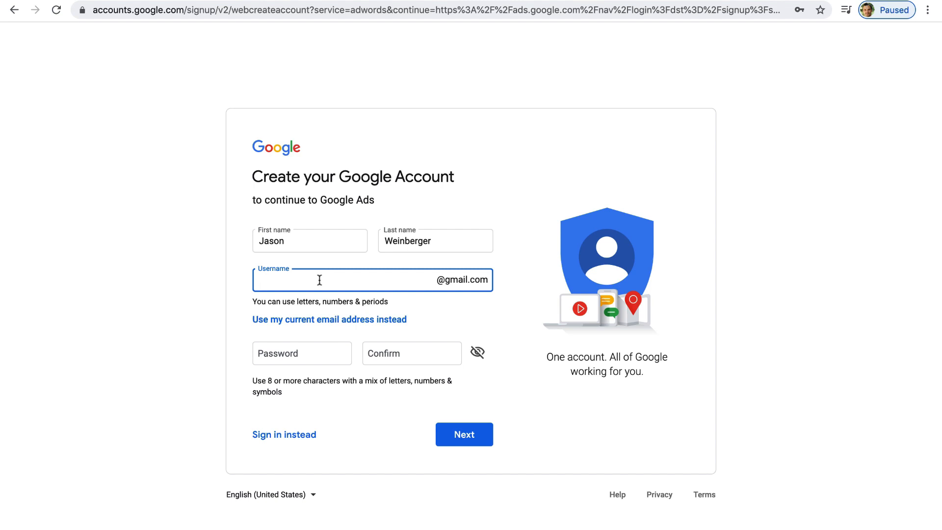
pyautogui.click(287, 351)
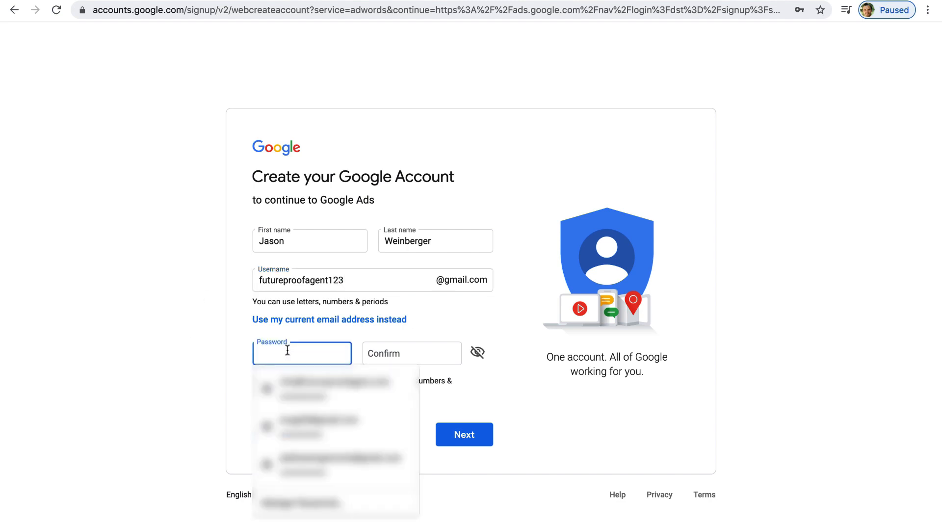
pyautogui.write('***********')
pyautogui.press('Tab')
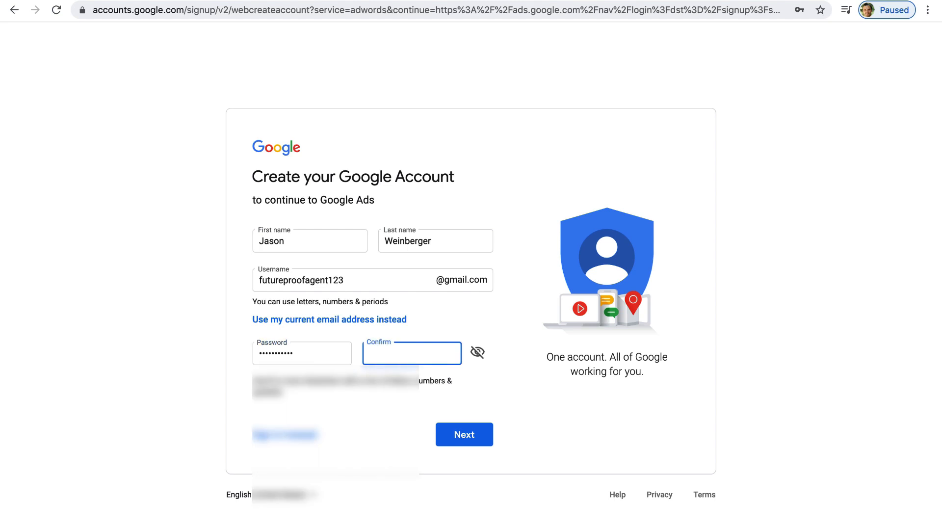
pyautogui.write('********')
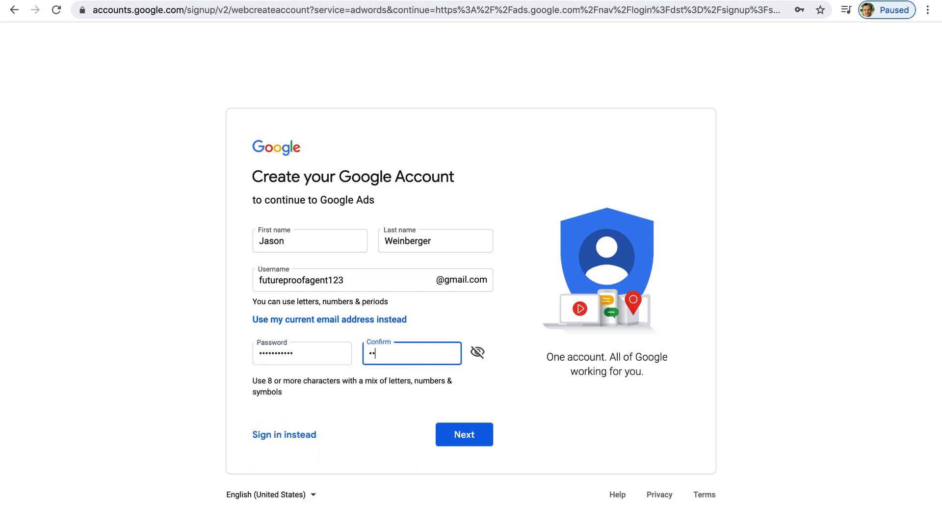
pyautogui.write('***')
pyautogui.click(467, 432)
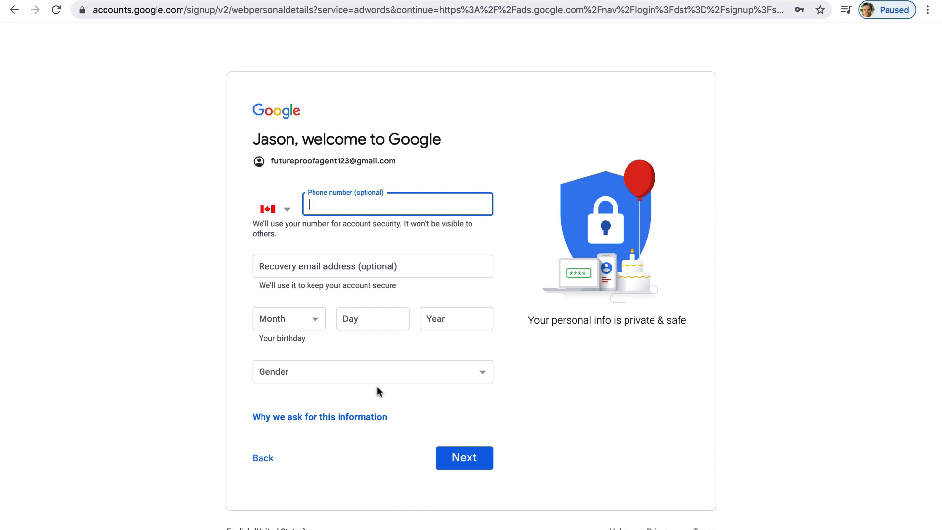
# Set the birthday to April 15, 1980
pyautogui.click(298, 318)
pyautogui.click(292, 354)
pyautogui.click(368, 312)
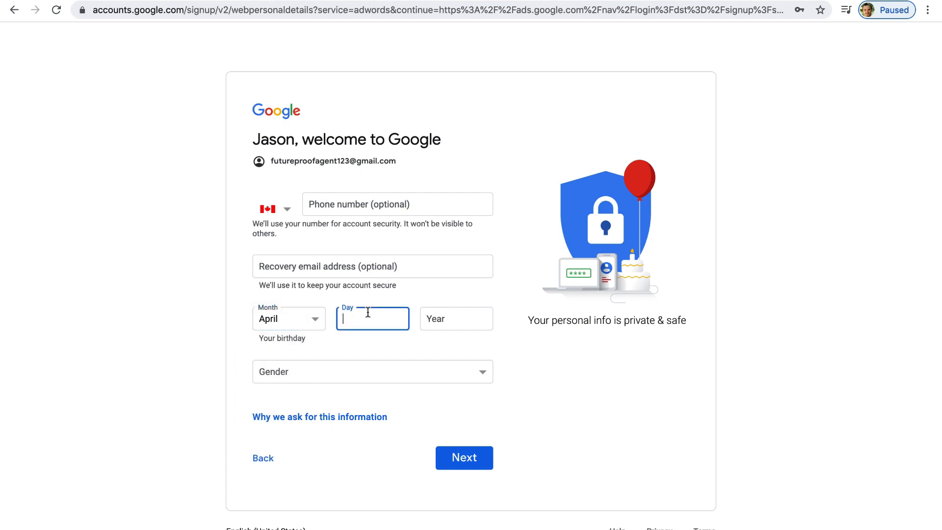
pyautogui.write('15')
pyautogui.click(453, 316)
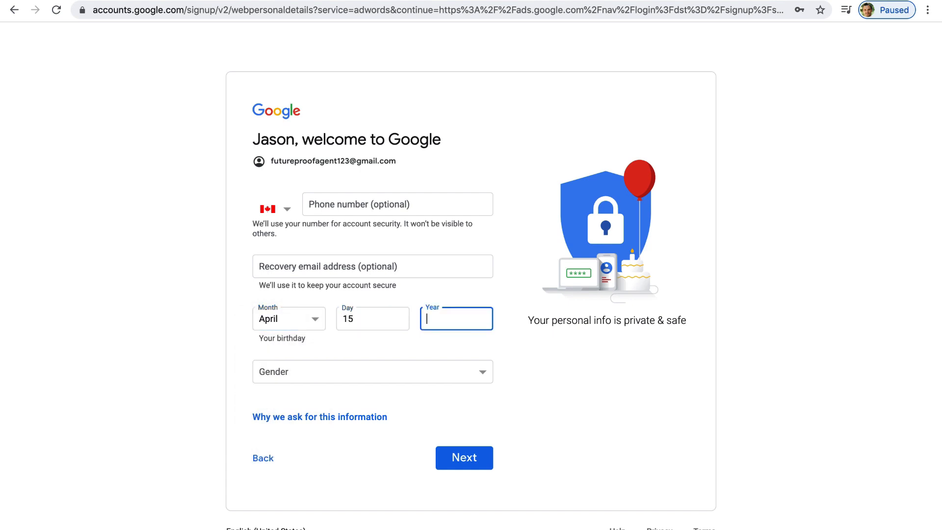
pyautogui.write('1980')
# Choose Male as the gender, submit, and agree to the privacy terms
pyautogui.click(392, 368)
pyautogui.click(375, 382)
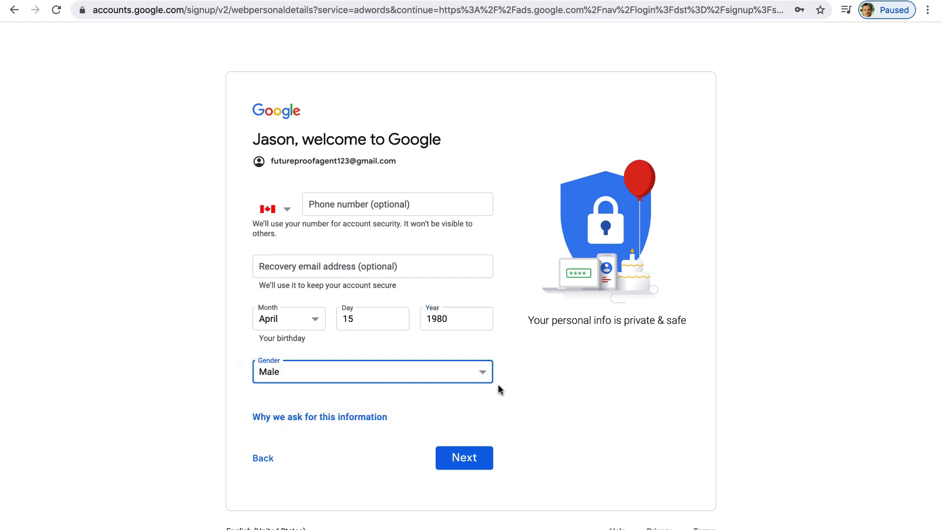
pyautogui.click(464, 457)
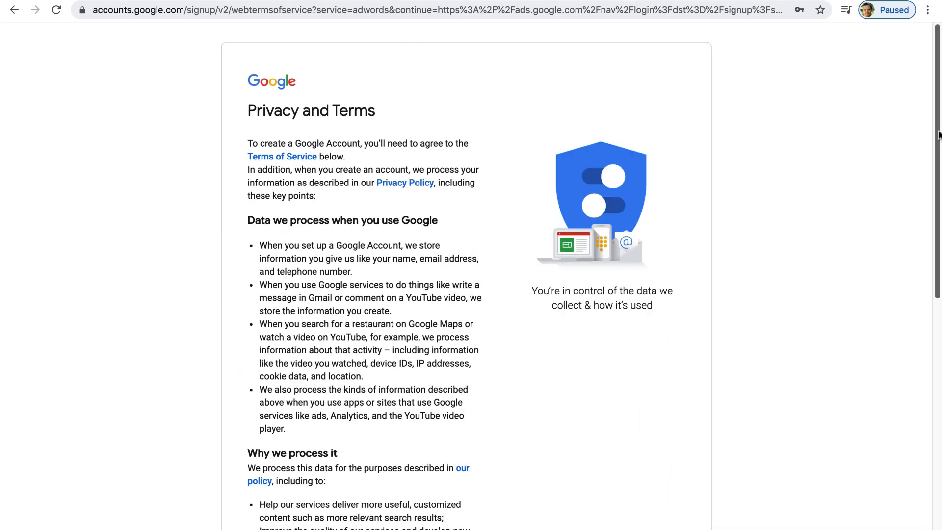
pyautogui.moveTo(939, 134); pyautogui.dragTo(939, 450)
pyautogui.click(452, 477)
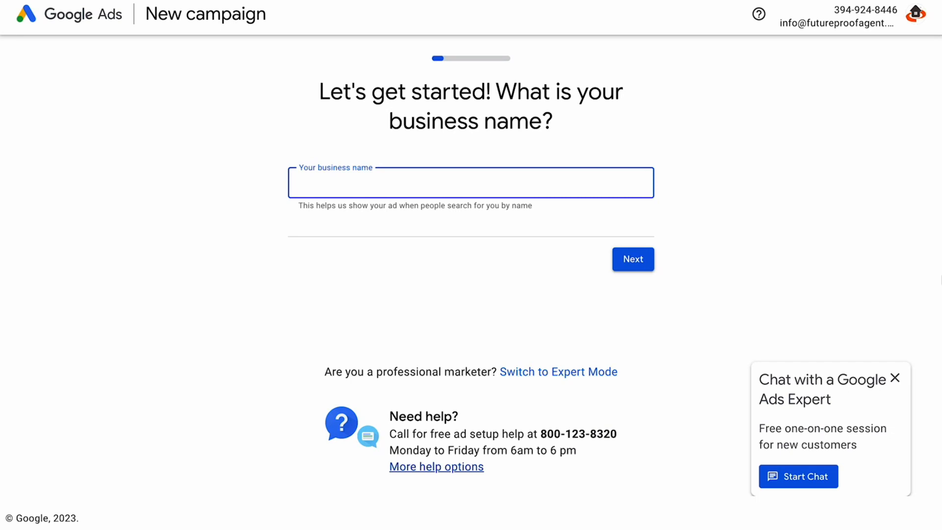
# In Expert Mode, start a Search campaign with the Website traffic objective
pyautogui.click(539, 378)
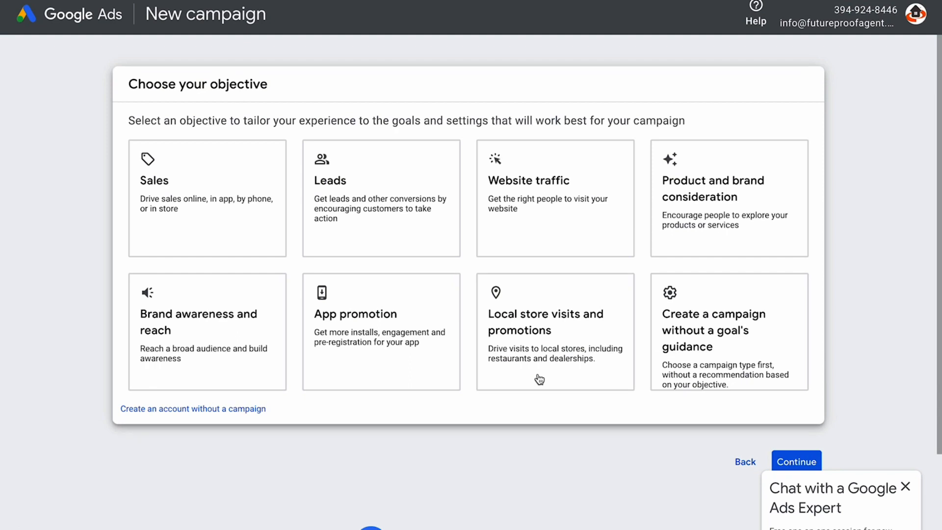
pyautogui.click(555, 192)
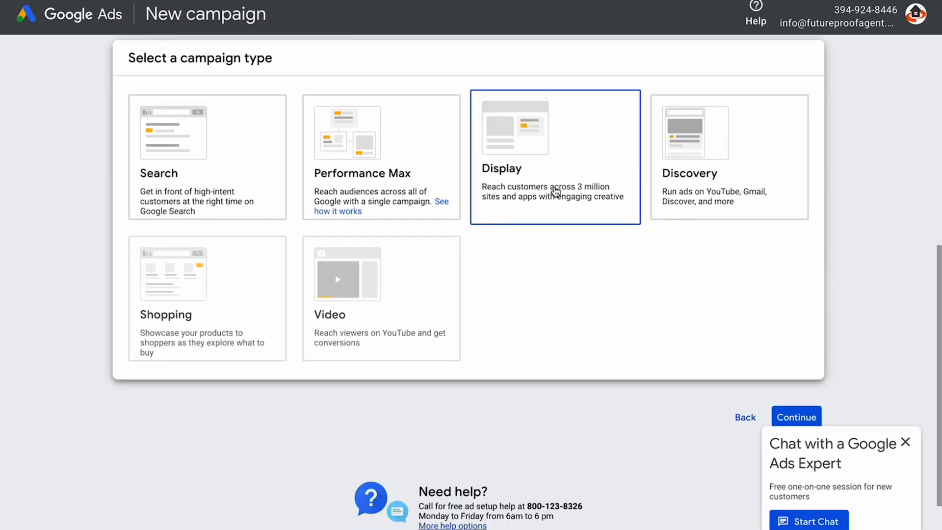
pyautogui.click(201, 171)
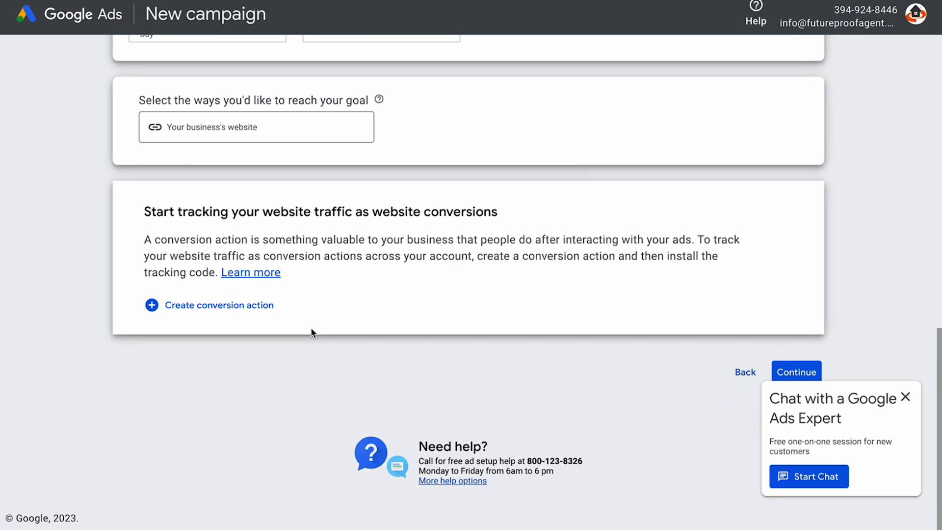
pyautogui.click(905, 396)
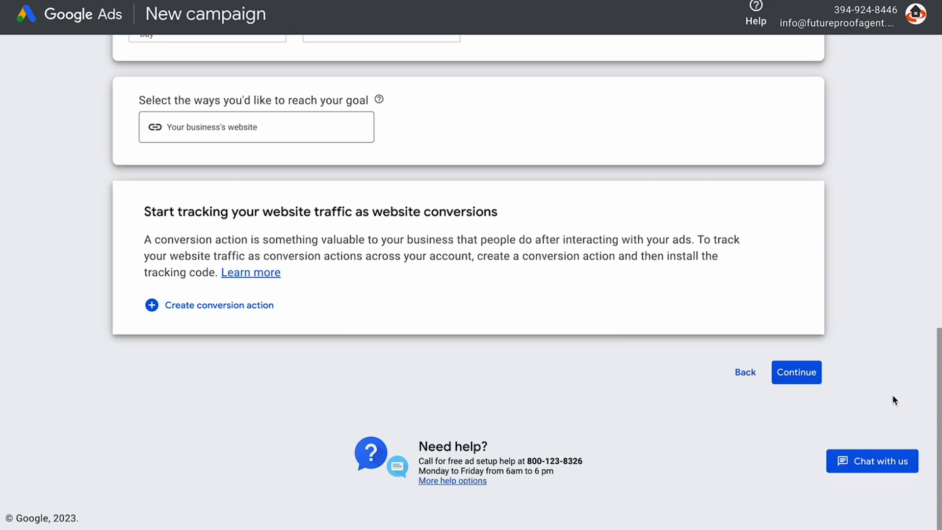
pyautogui.click(804, 375)
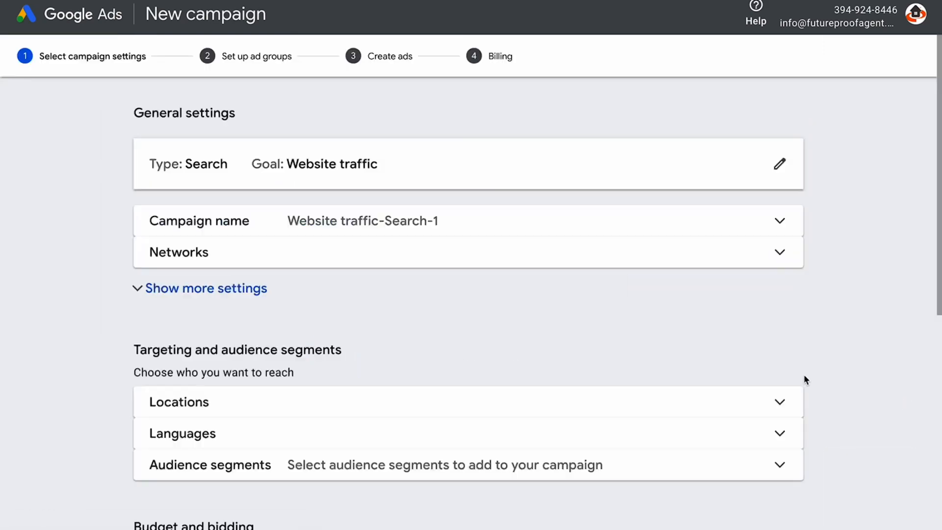
# Rename the campaign 'Mississauga Homes For Sale' and exclude search partners and the Display Network
pyautogui.moveTo(496, 236); pyautogui.dragTo(138, 240)
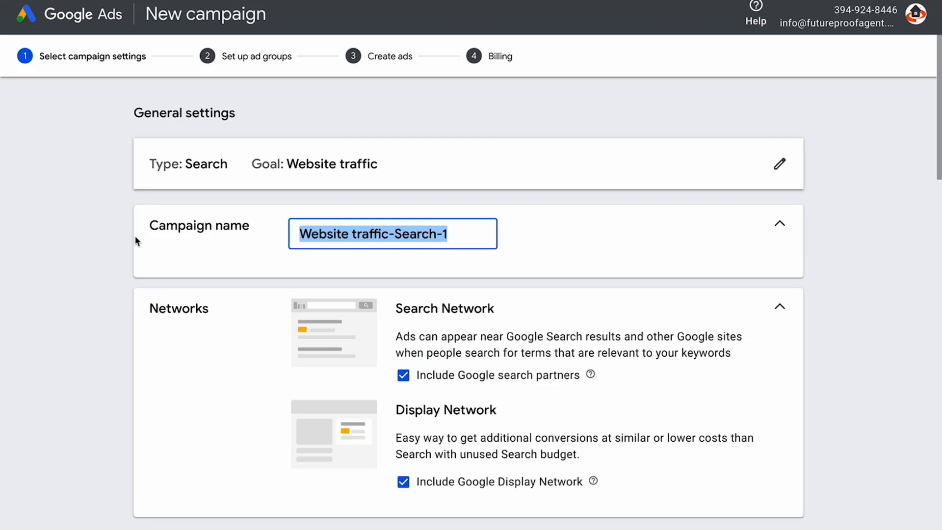
pyautogui.write('Mississa')
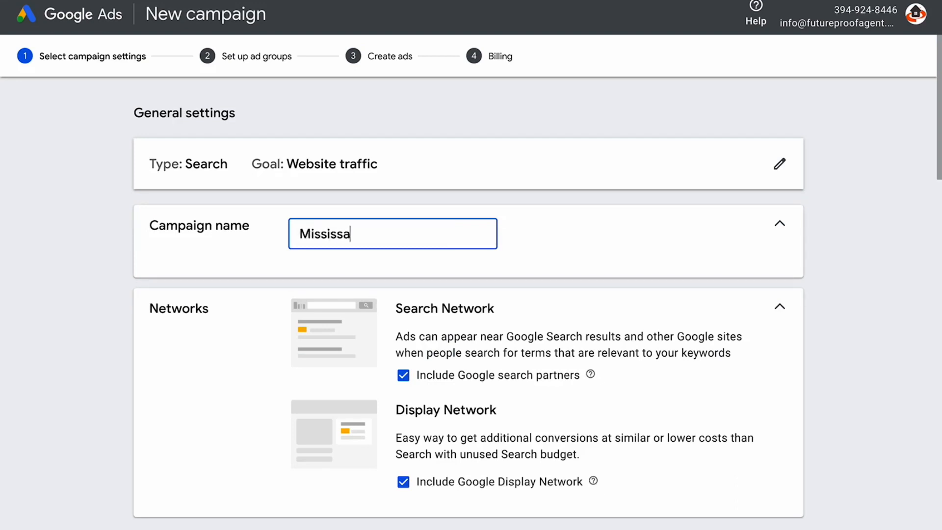
pyautogui.write('uga Homes For Sal')
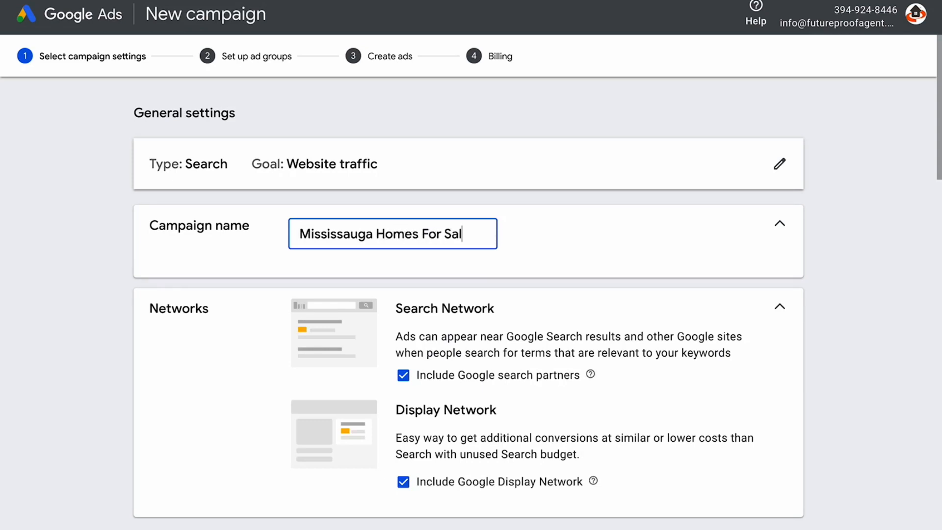
pyautogui.write('e')
pyautogui.scroll(-2, 635, 199)
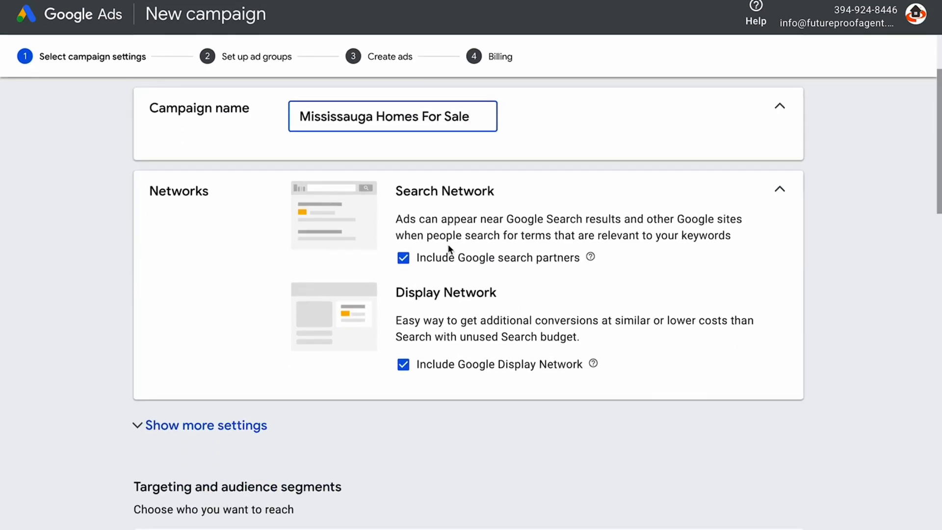
pyautogui.click(400, 260)
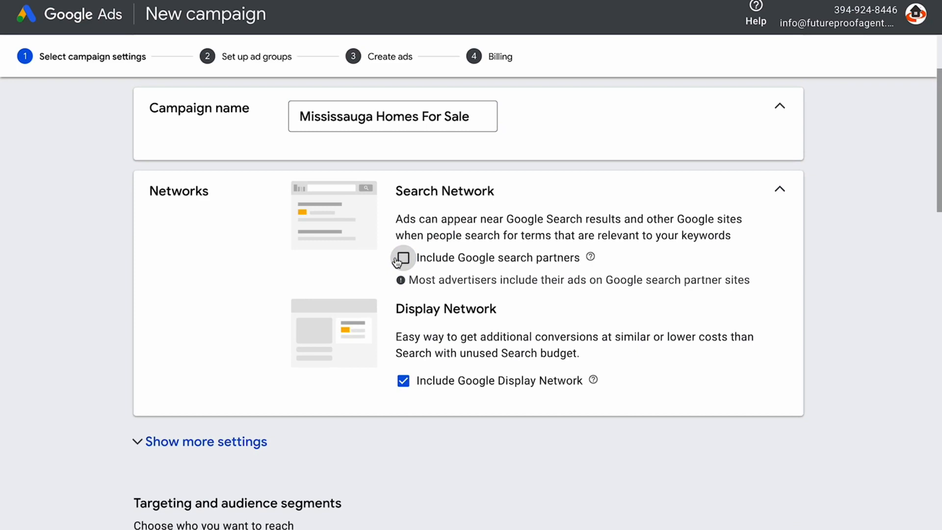
pyautogui.click(403, 382)
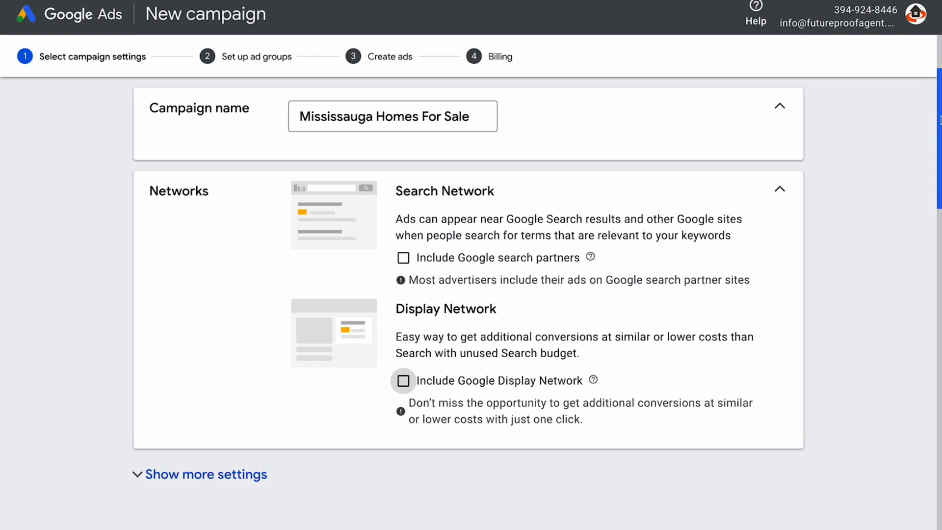
pyautogui.scroll(-1, 939, 167)
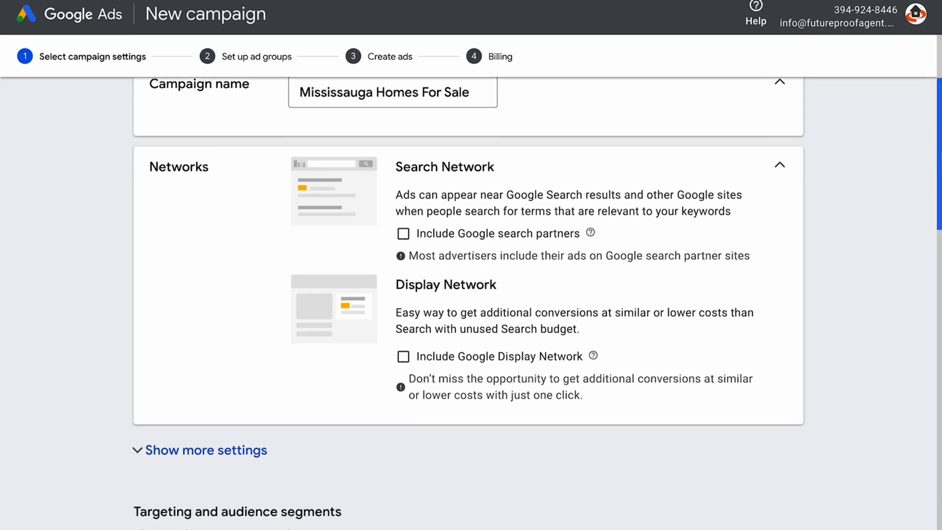
pyautogui.scroll(-5, 939, 167)
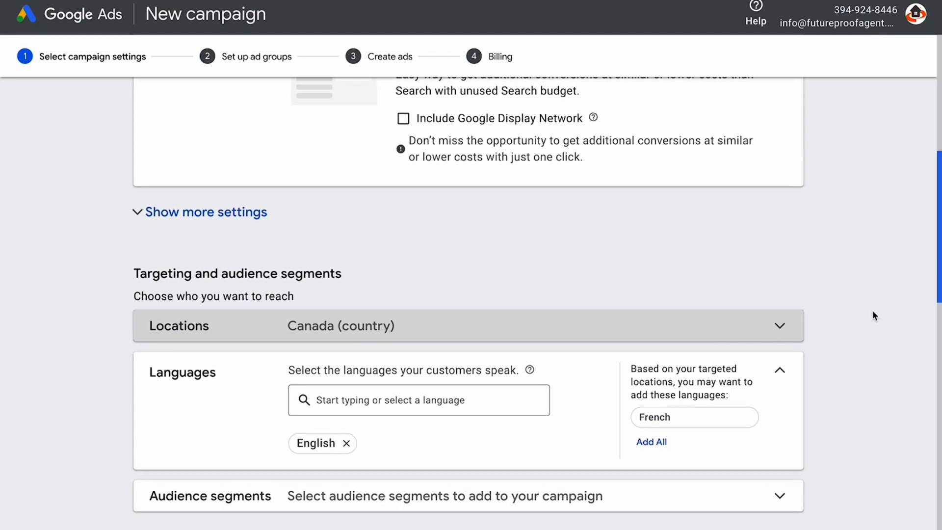
# Replace the Ontario location target with the whole country of Canada
pyautogui.click(779, 326)
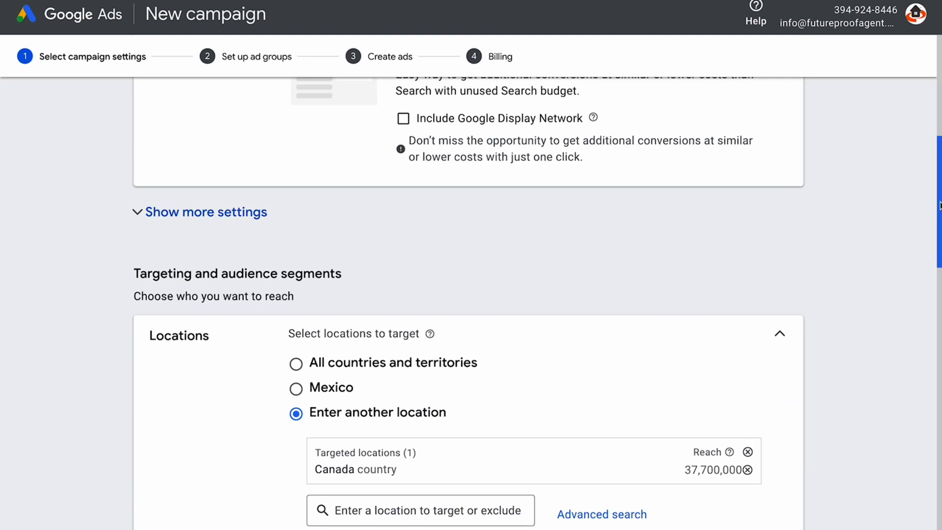
pyautogui.scroll(-2, 779, 336)
pyautogui.scroll(-2, 509, 273)
pyautogui.click(356, 369)
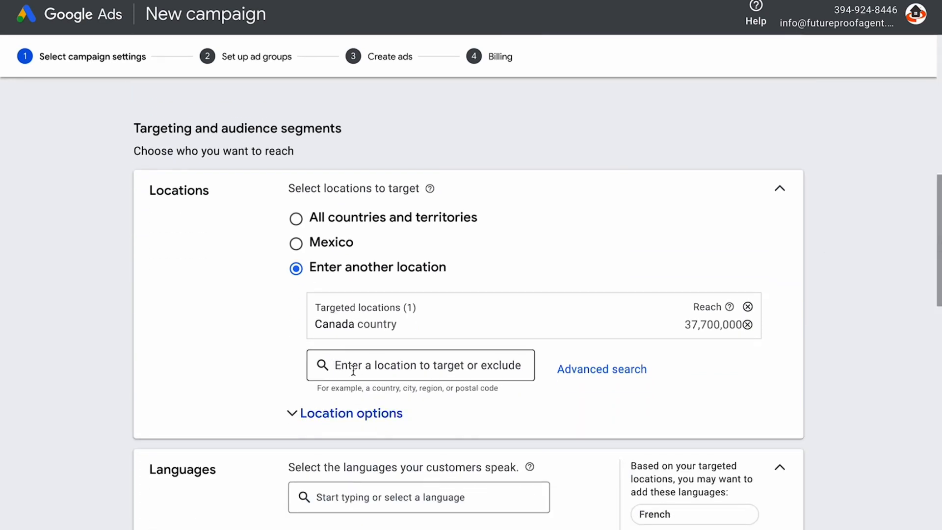
pyautogui.write('Ontario')
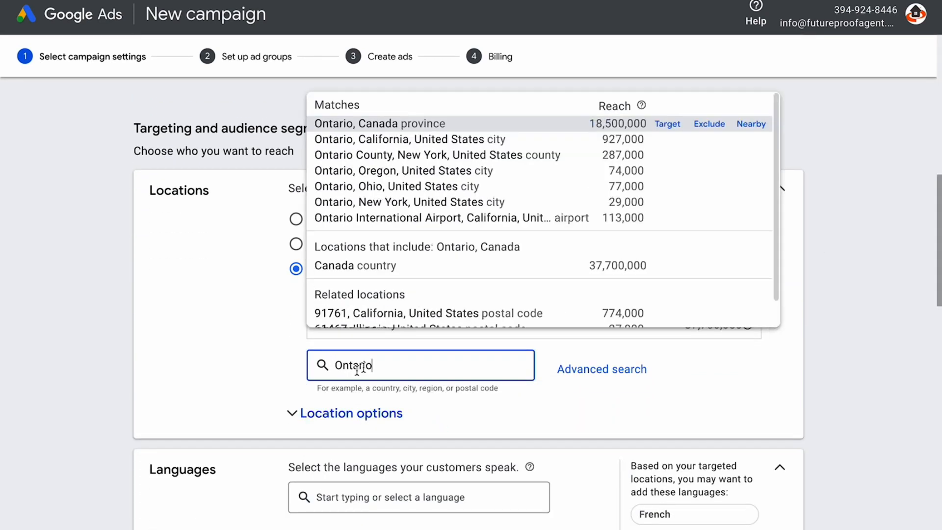
pyautogui.click(376, 123)
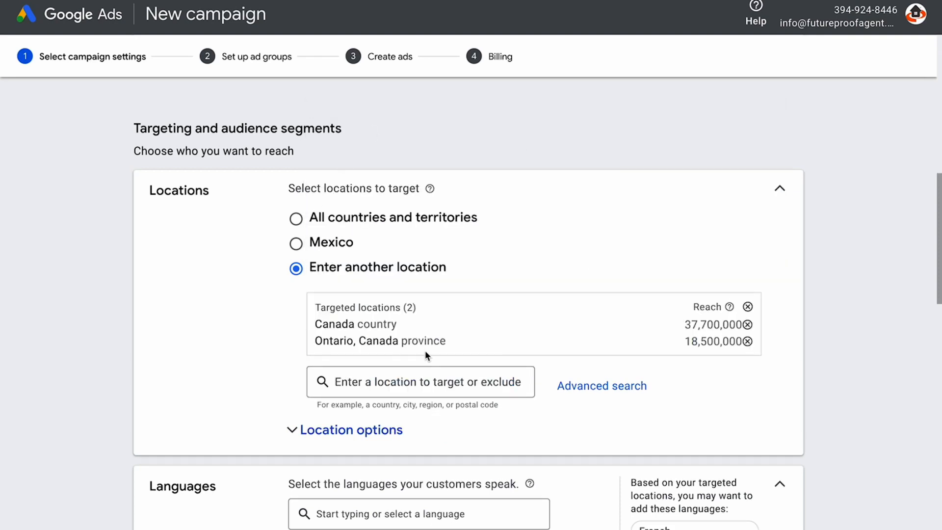
pyautogui.click(748, 326)
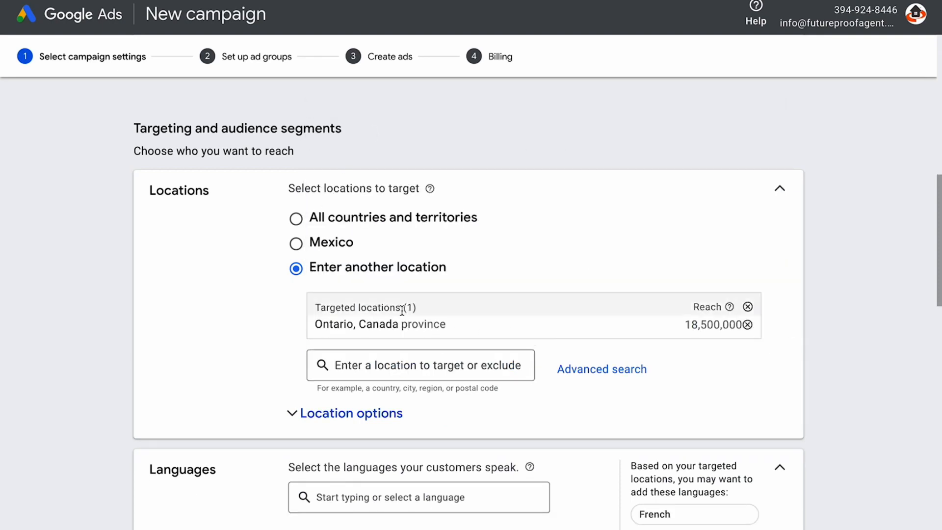
pyautogui.click(747, 325)
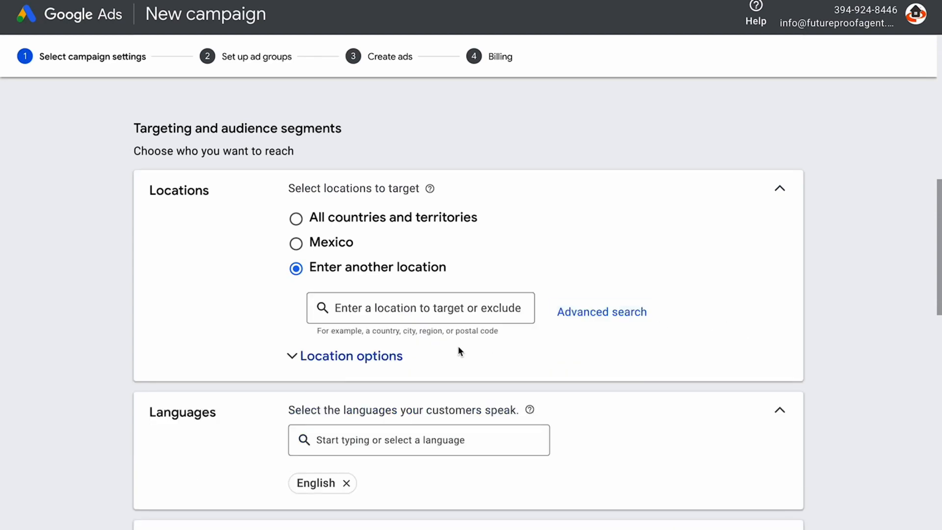
pyautogui.click(427, 308)
pyautogui.write('Canada')
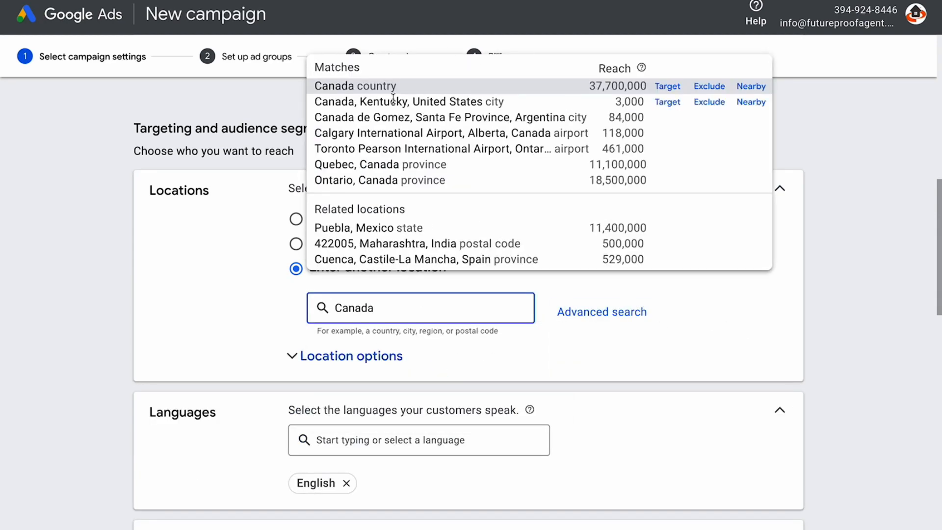
pyautogui.click(391, 89)
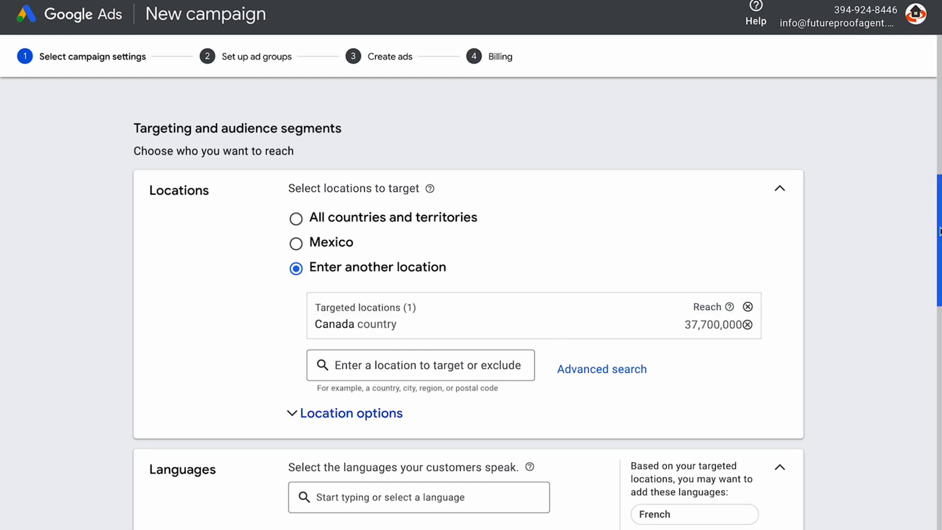
# Set the average daily budget to CA$10.00
pyautogui.scroll(-4, 939, 241)
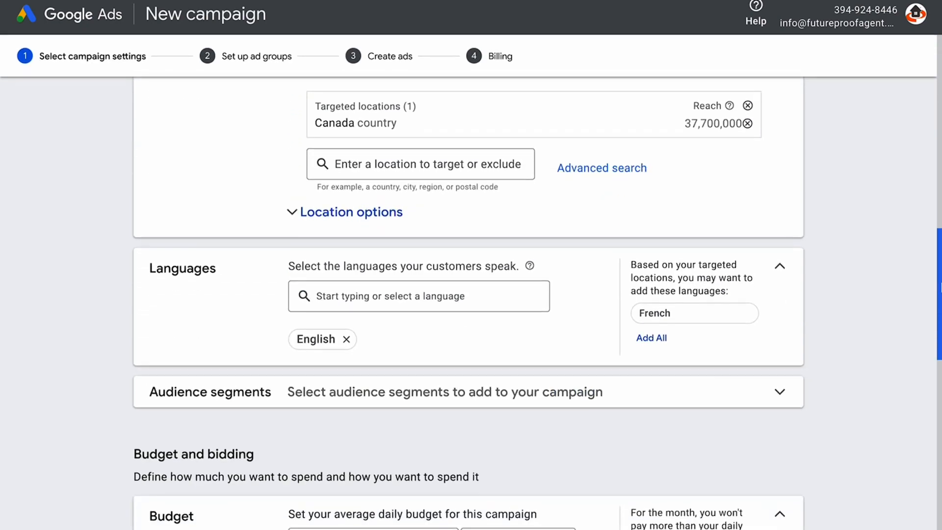
pyautogui.scroll(-1, 939, 295)
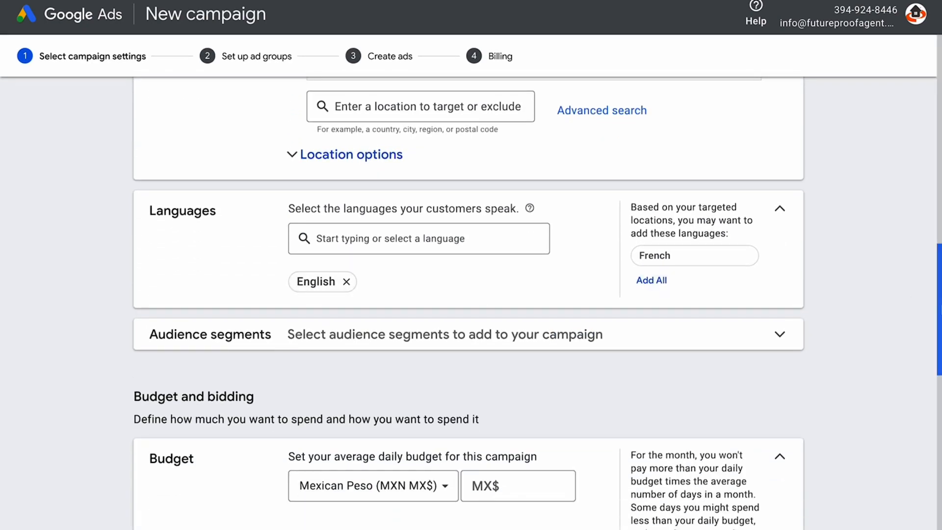
pyautogui.scroll(-2, 939, 294)
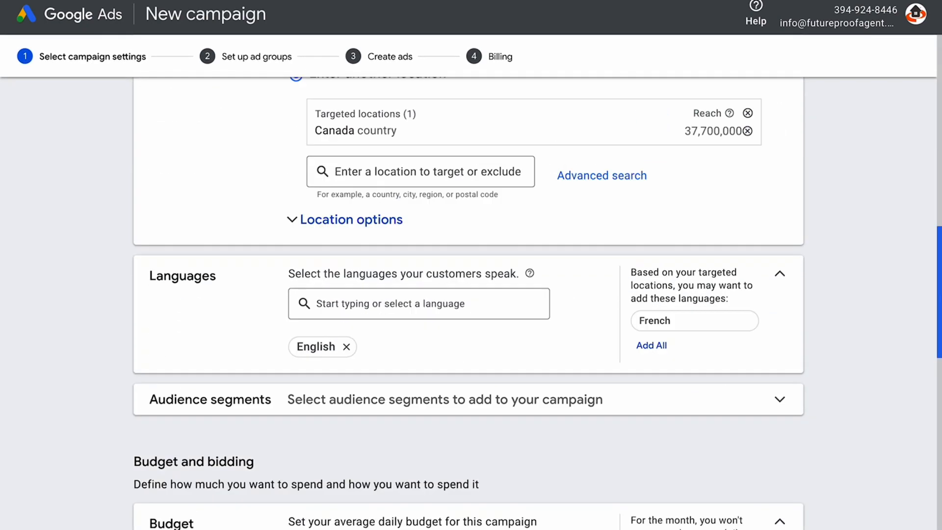
pyautogui.scroll(-4, 939, 295)
pyautogui.scroll(-1, 939, 294)
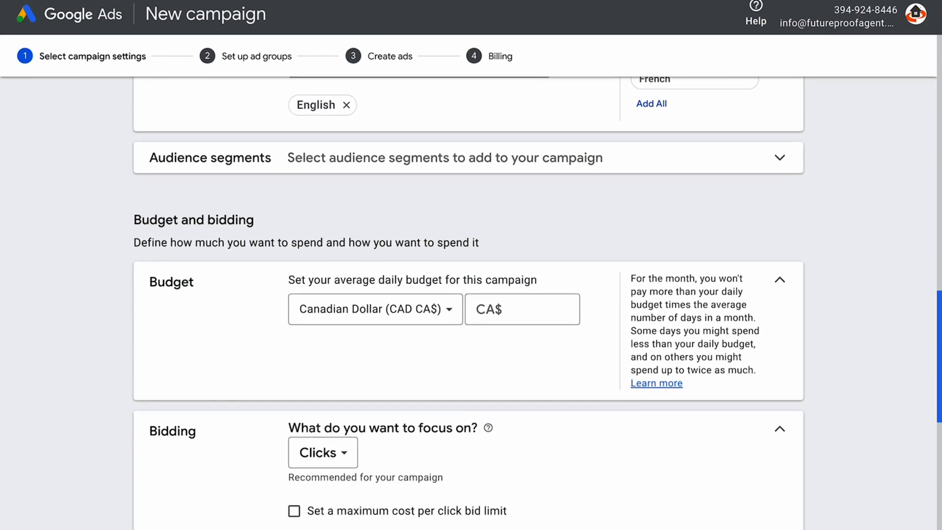
pyautogui.click(528, 320)
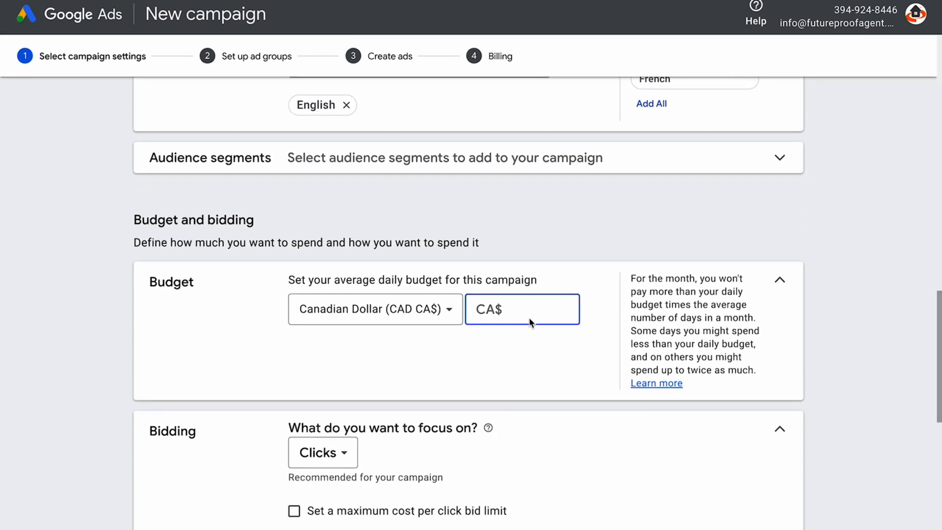
pyautogui.write('10')
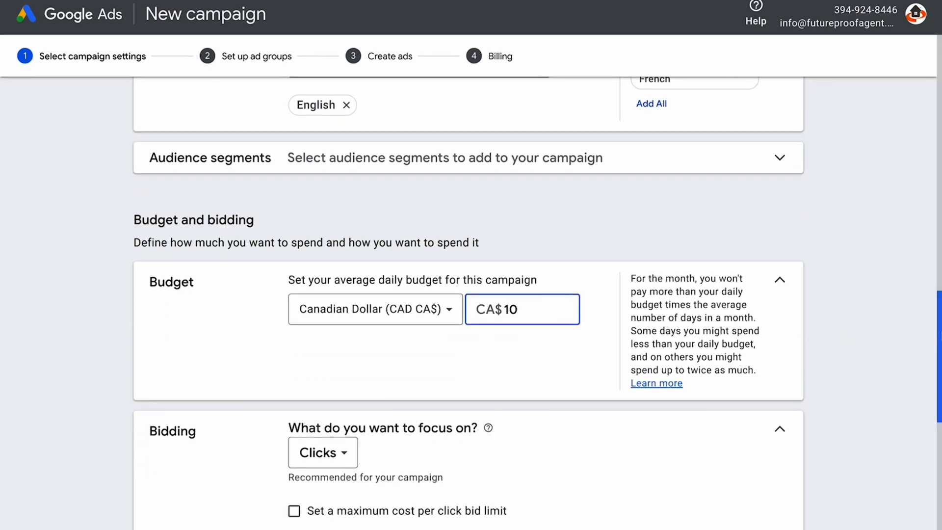
pyautogui.scroll(-1, 939, 353)
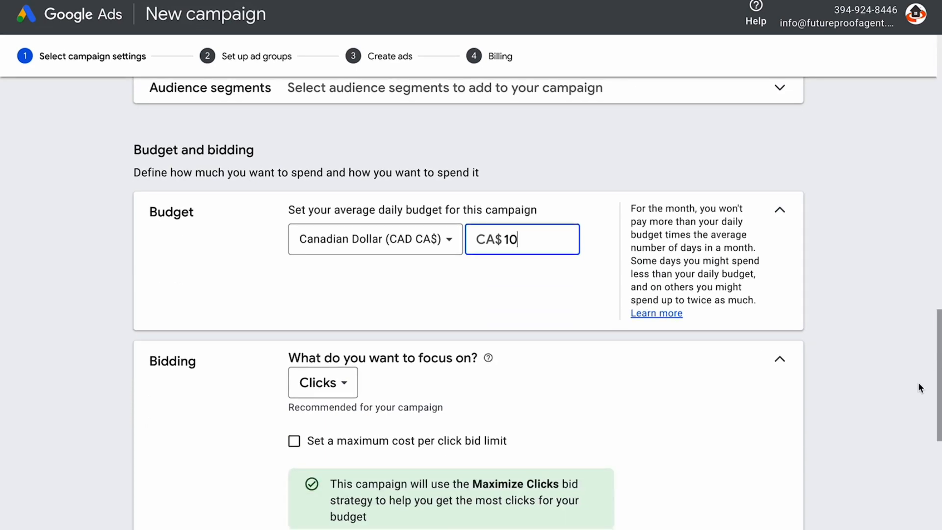
pyautogui.moveTo(939, 385); pyautogui.dragTo(939, 416)
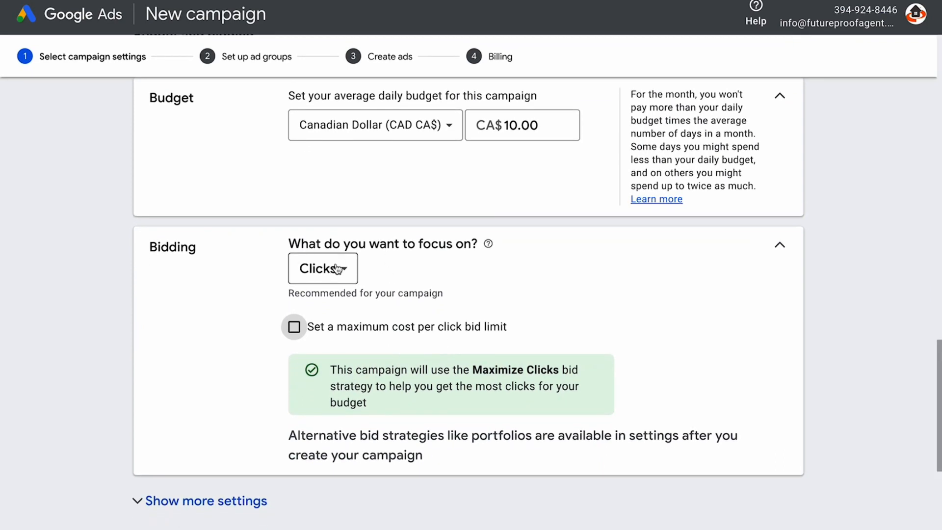
# Turn on a CA$1.00 maximum cost-per-click bid limit for Maximize Clicks
pyautogui.click(293, 327)
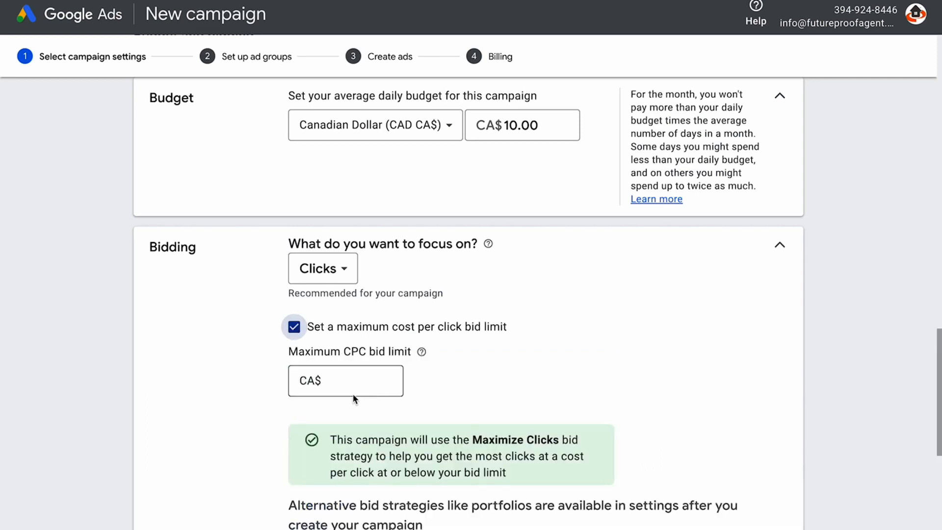
pyautogui.click(346, 383)
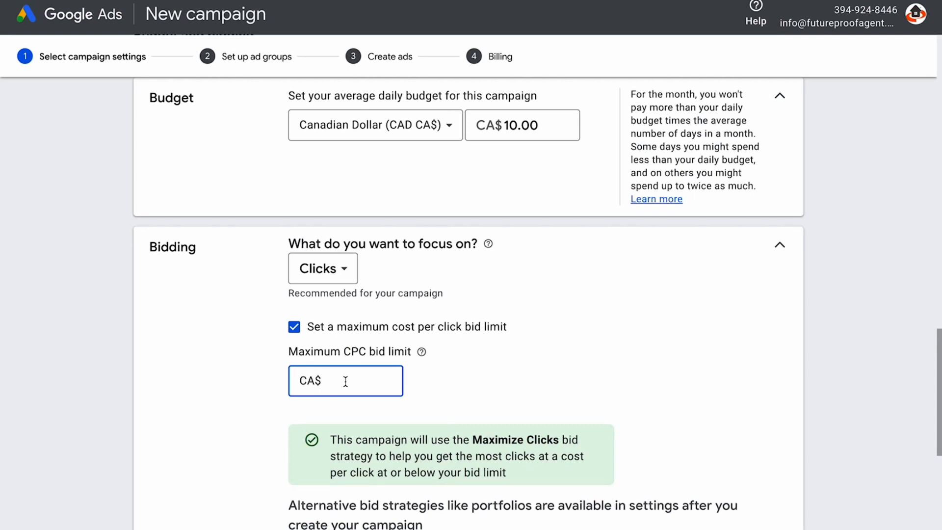
pyautogui.write('1')
pyautogui.click(554, 379)
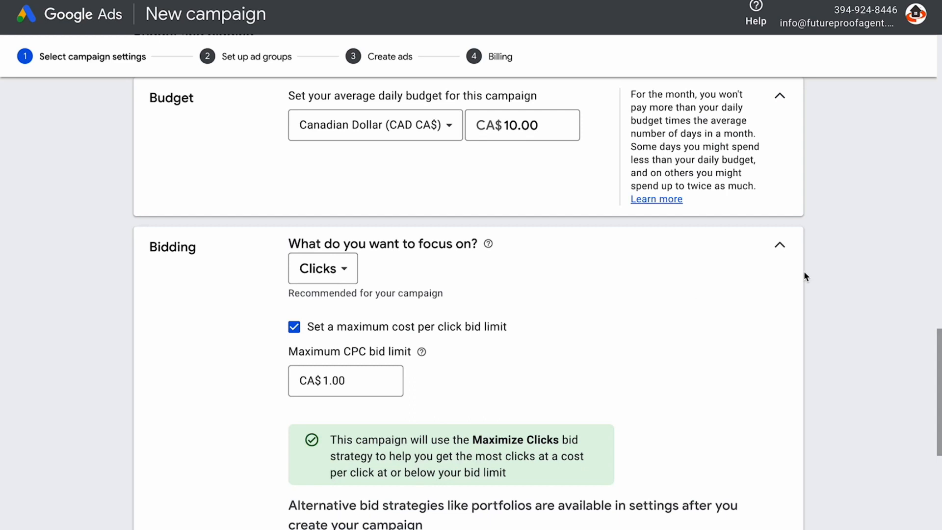
pyautogui.scroll(-5, 939, 363)
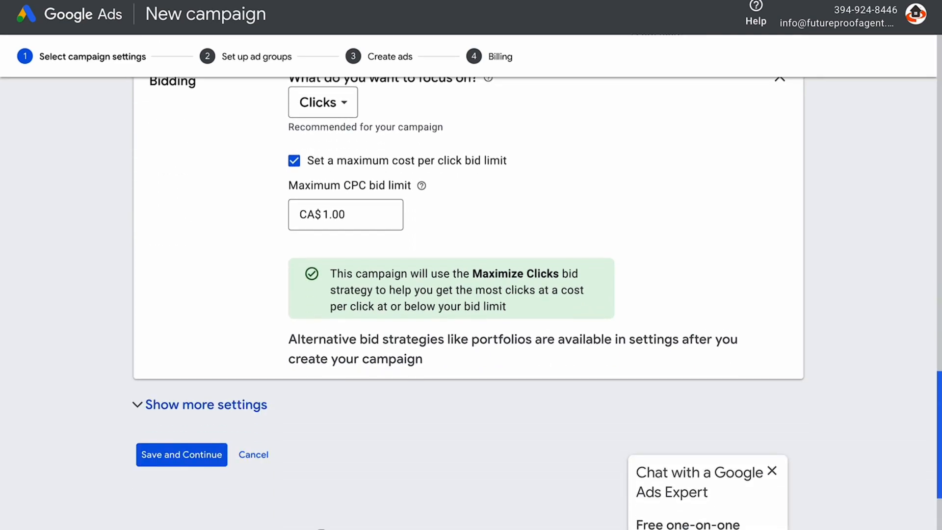
pyautogui.click(772, 348)
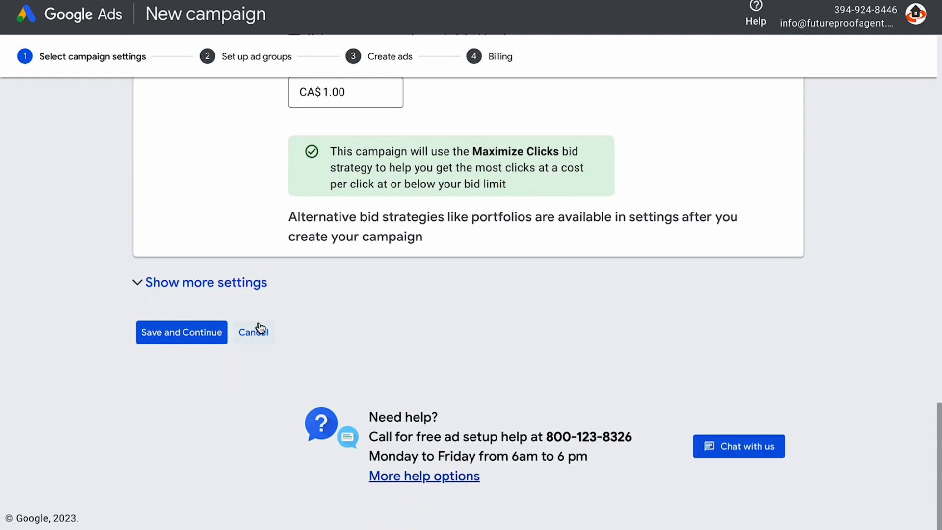
# Save the campaign settings and rename 'Ad group 1' to 'Mississauga Homes For Sale'
pyautogui.click(171, 338)
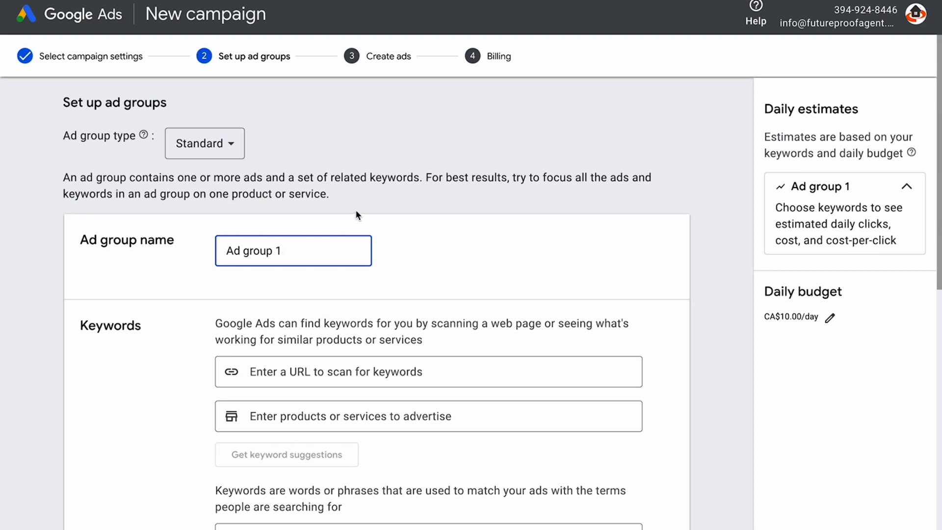
pyautogui.moveTo(303, 253); pyautogui.dragTo(157, 249)
pyautogui.write('Mississauga Homes F')
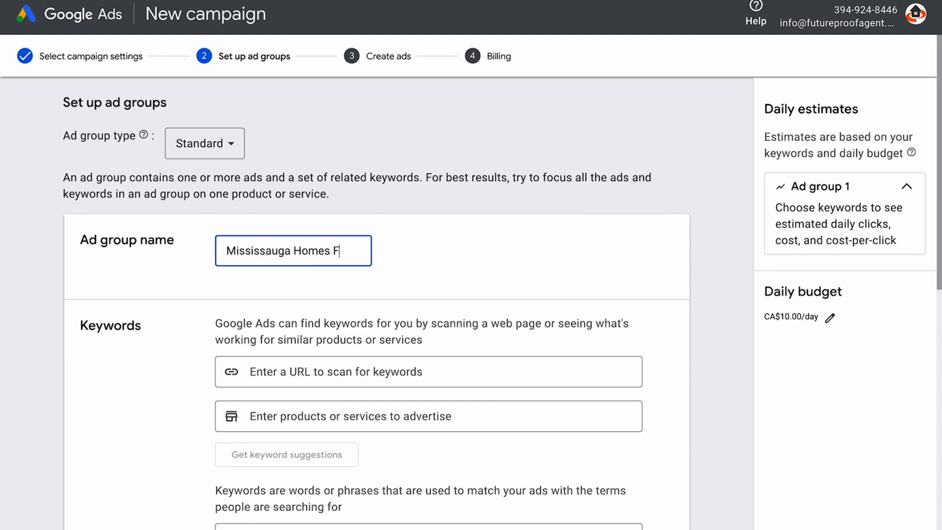
pyautogui.write('or Sale')
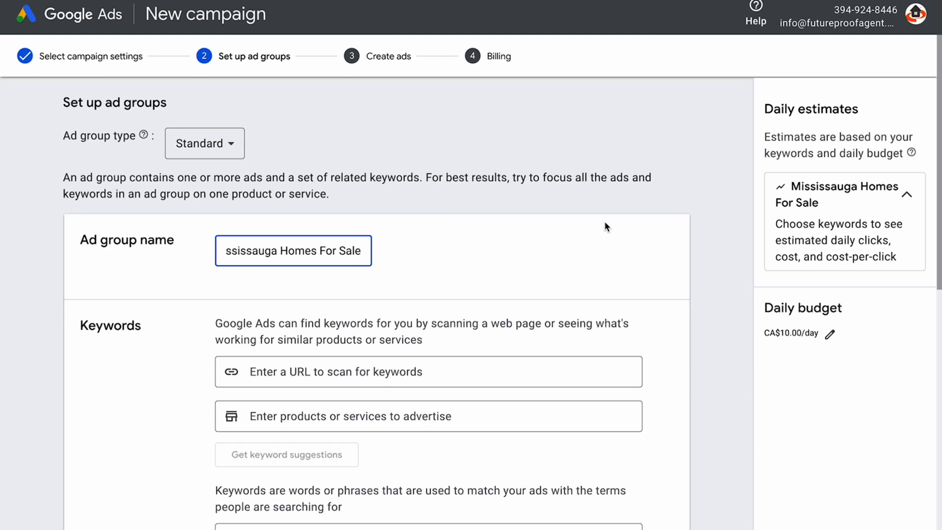
pyautogui.click(420, 370)
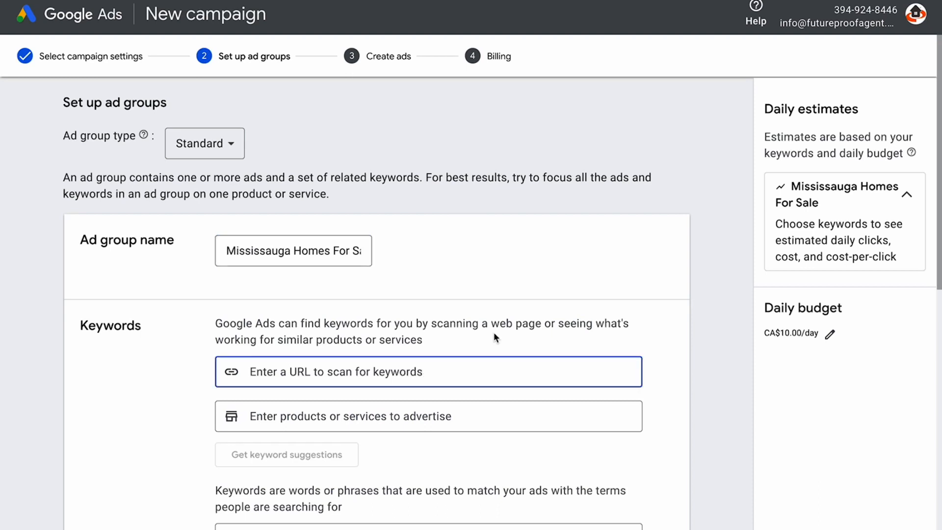
pyautogui.scroll(-3, 539, 294)
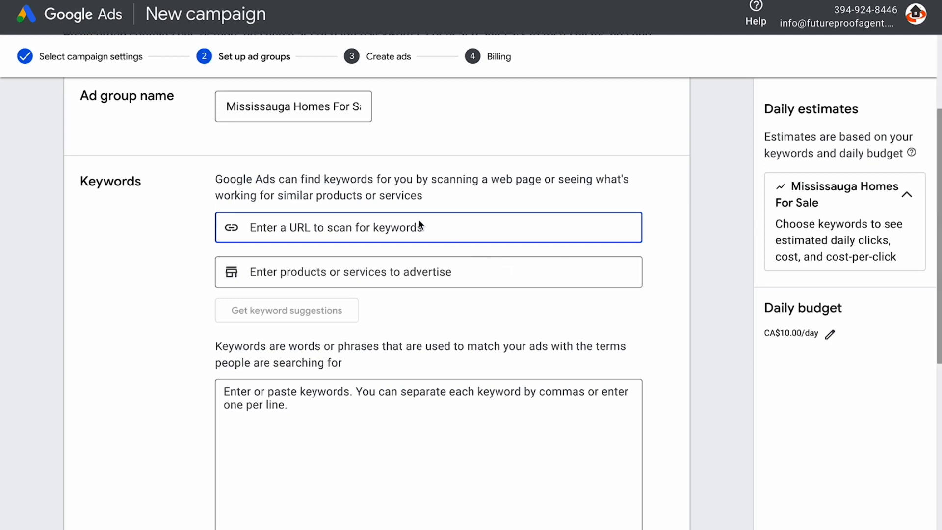
pyautogui.click(445, 273)
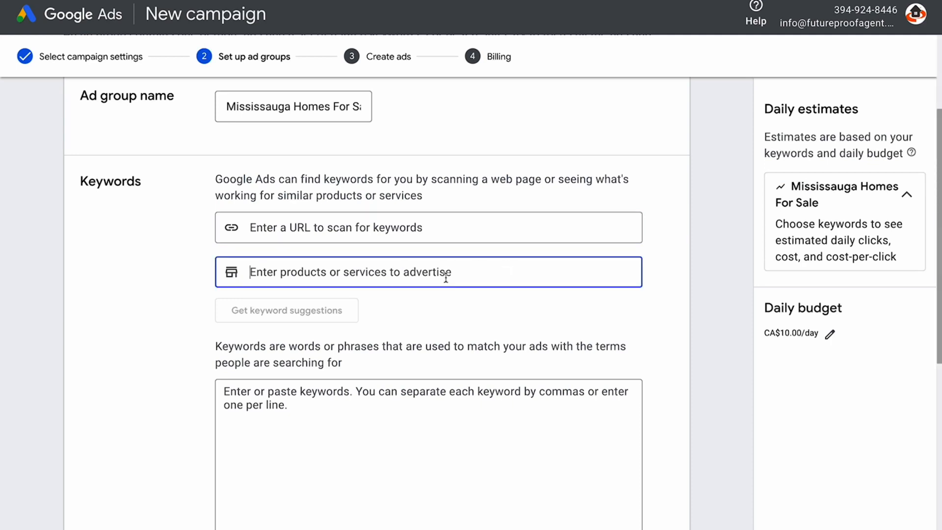
pyautogui.click(341, 440)
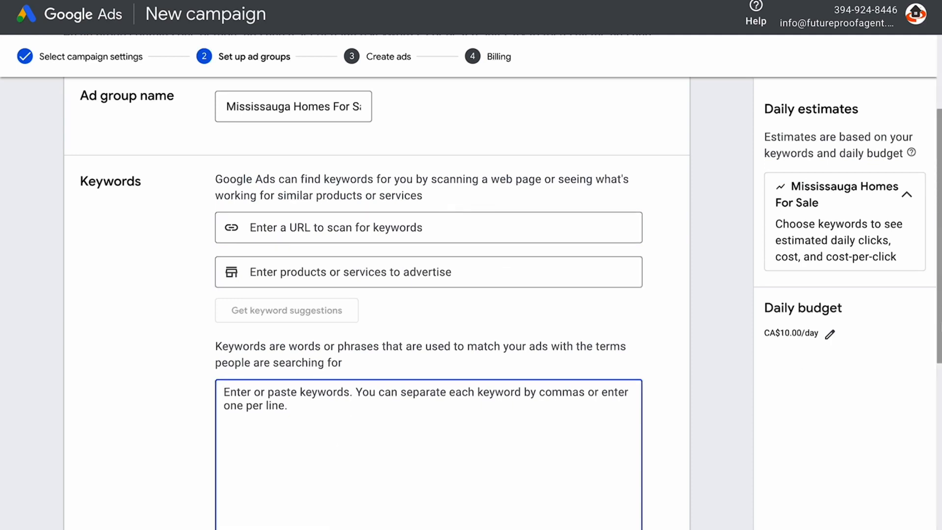
# Add phrase keywords "Mississauga homes for sale", "Mississauga Home for sale", "Homes For Sale in Mississauga", "Home For Sale in Mississauga"
pyautogui.scroll(-1, 933, 380)
pyautogui.scroll(-3, 931, 357)
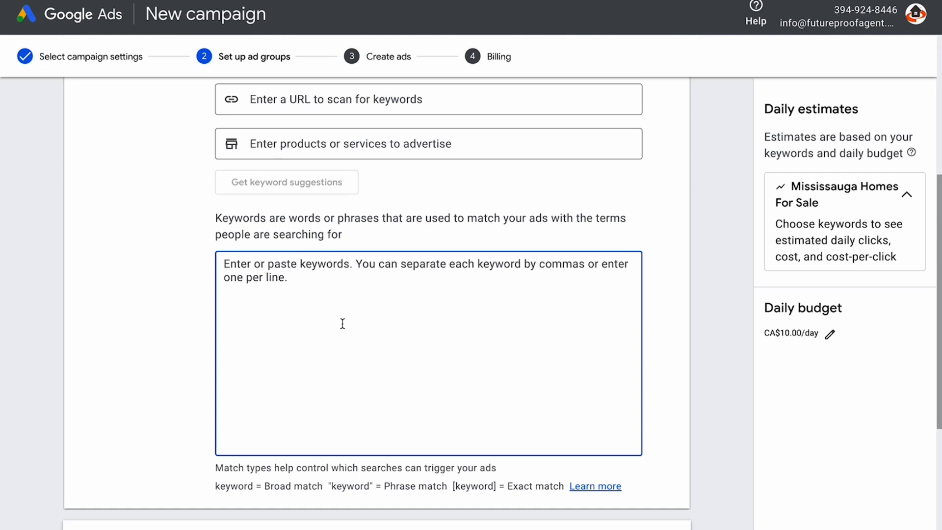
pyautogui.write('"')
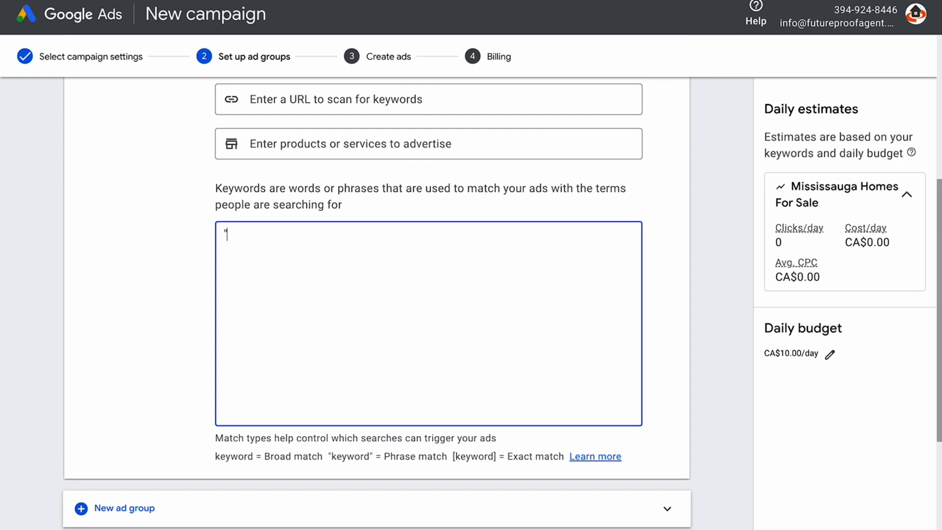
pyautogui.write('Mississauga homes for sale"')
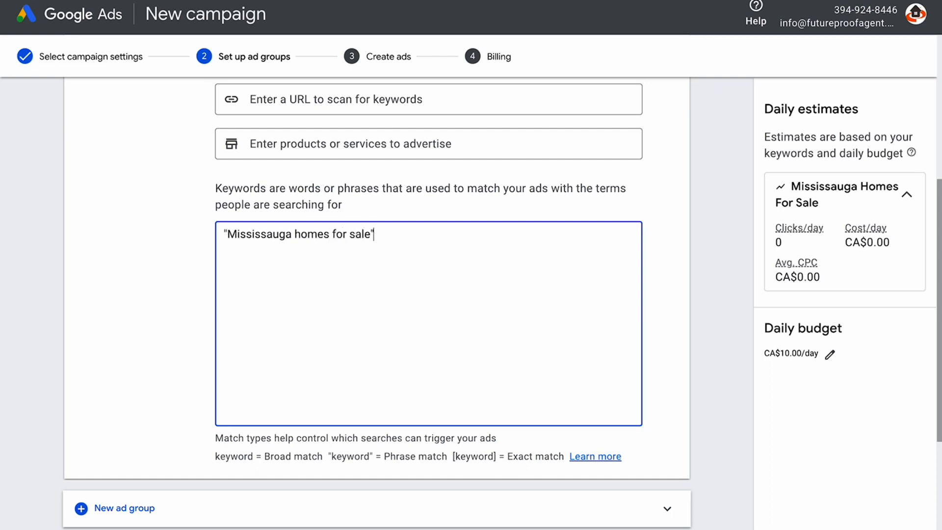
pyautogui.press('Return')
pyautogui.write('"')
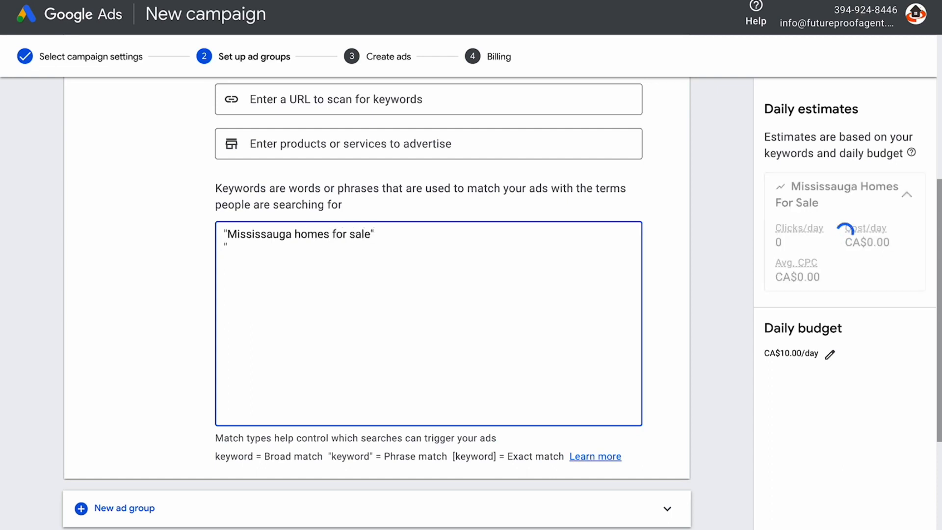
pyautogui.write('Mississauga ')
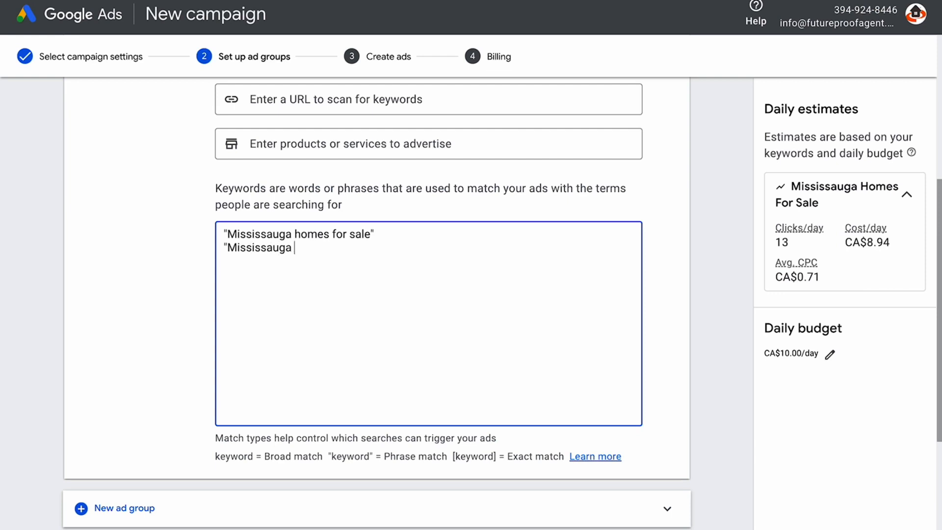
pyautogui.write('Home for sale"')
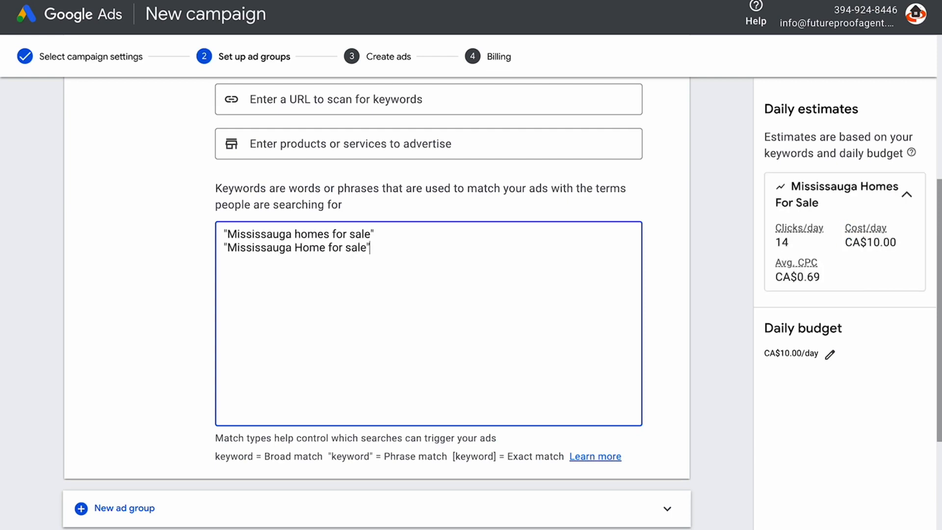
pyautogui.press('Return')
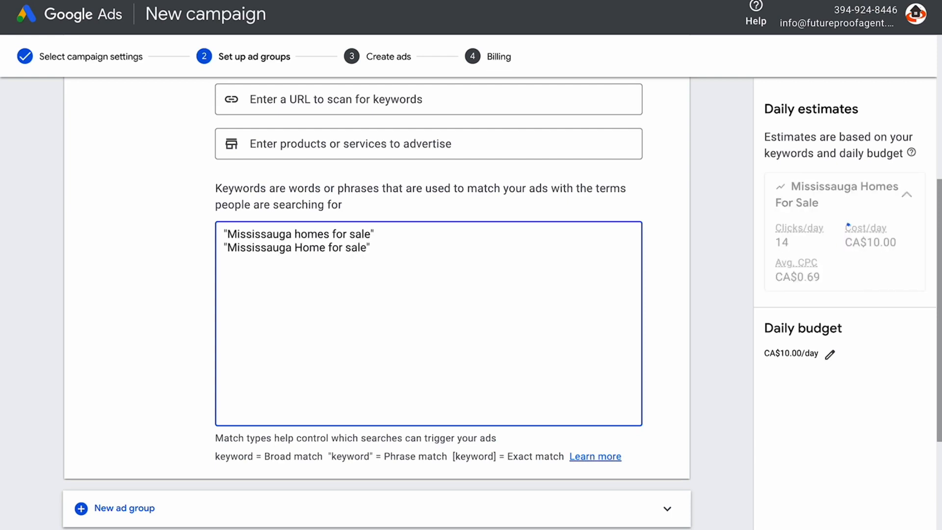
pyautogui.write('"Homes For Sale ')
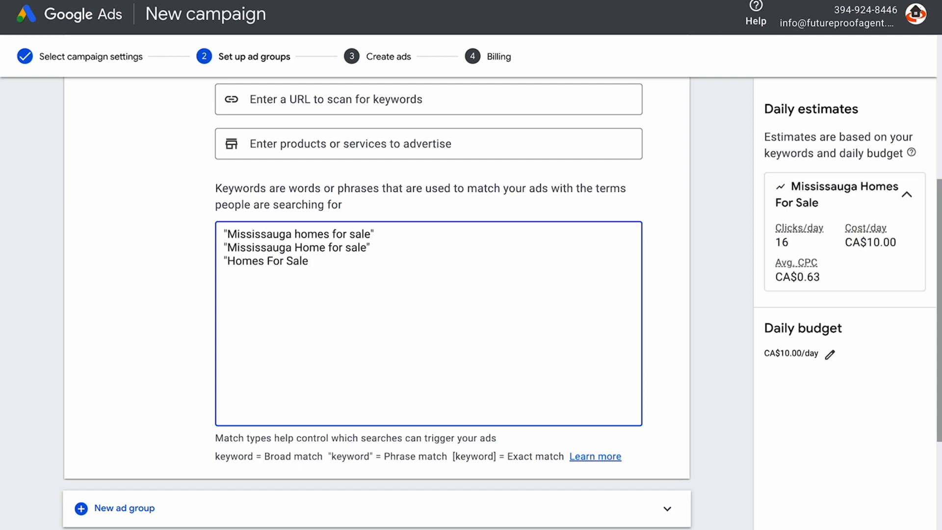
pyautogui.write('in Mississaug')
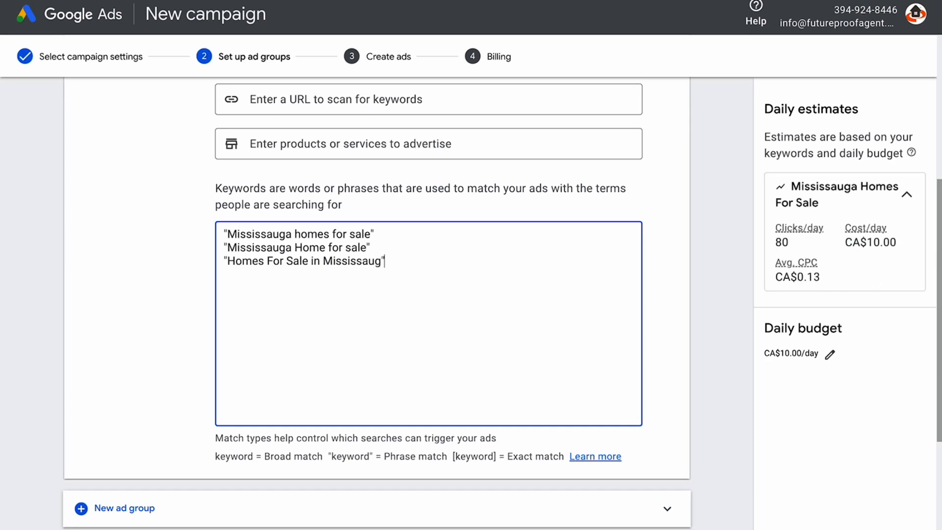
pyautogui.write('a"')
pyautogui.press('Return')
pyautogui.write('"Home For Sale in Mis')
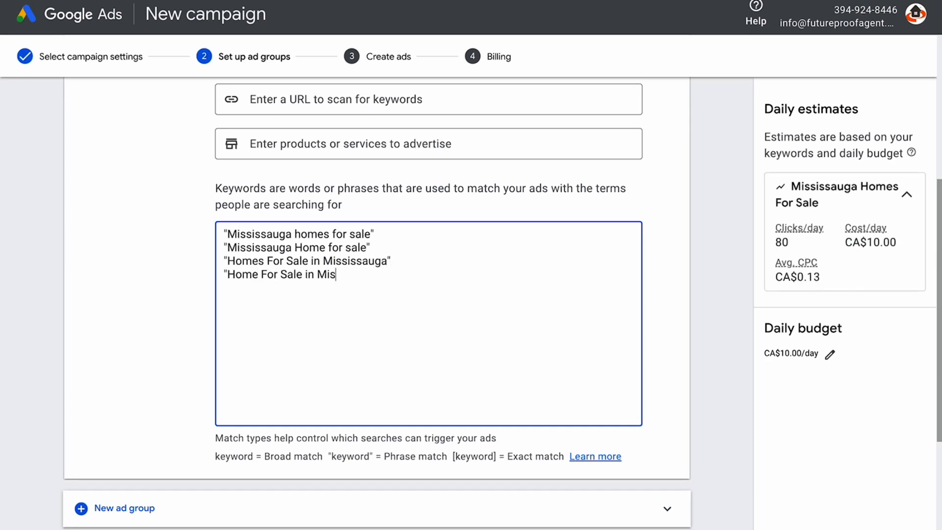
pyautogui.write('sissauga"')
# Add the phrase keyword "Missisauga Houses For Sale", correcting its typos and opening quote
pyautogui.press('Return')
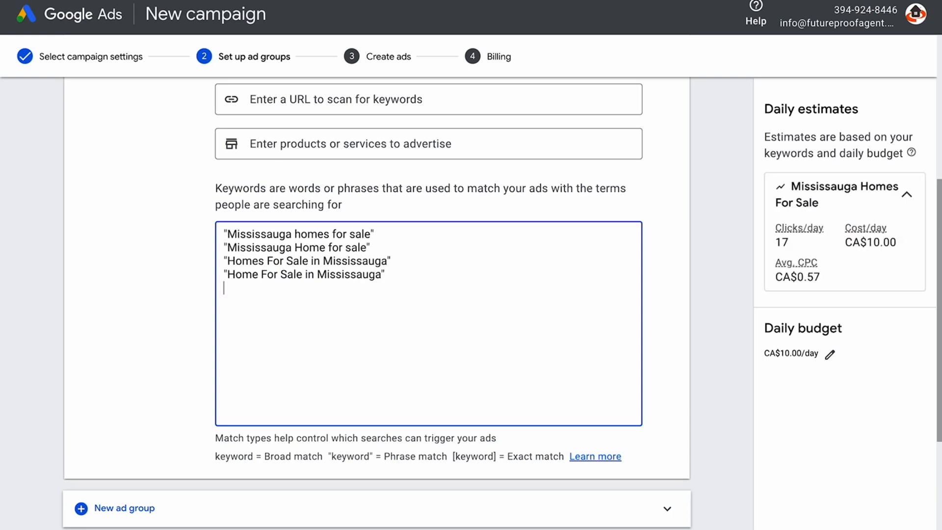
pyautogui.write("'M")
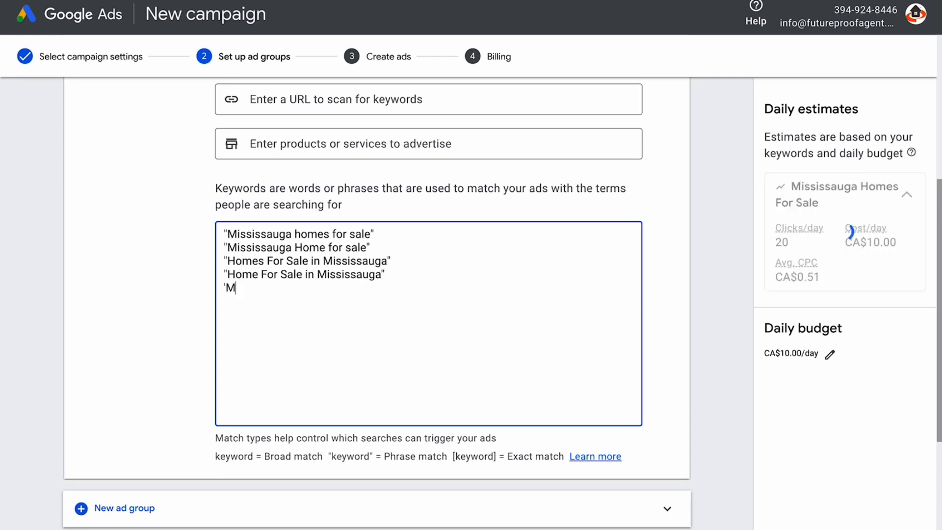
pyautogui.write('issis')
pyautogui.write('auga ')
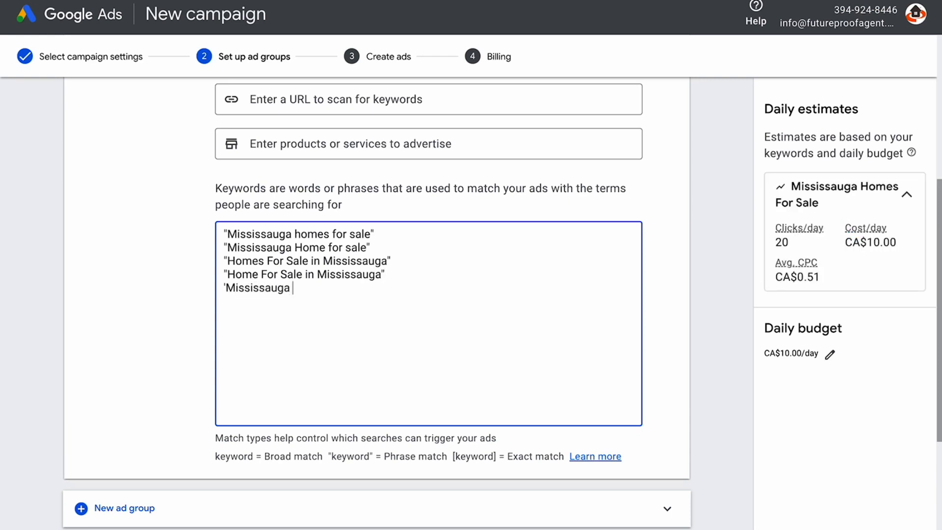
pyautogui.write('Hous')
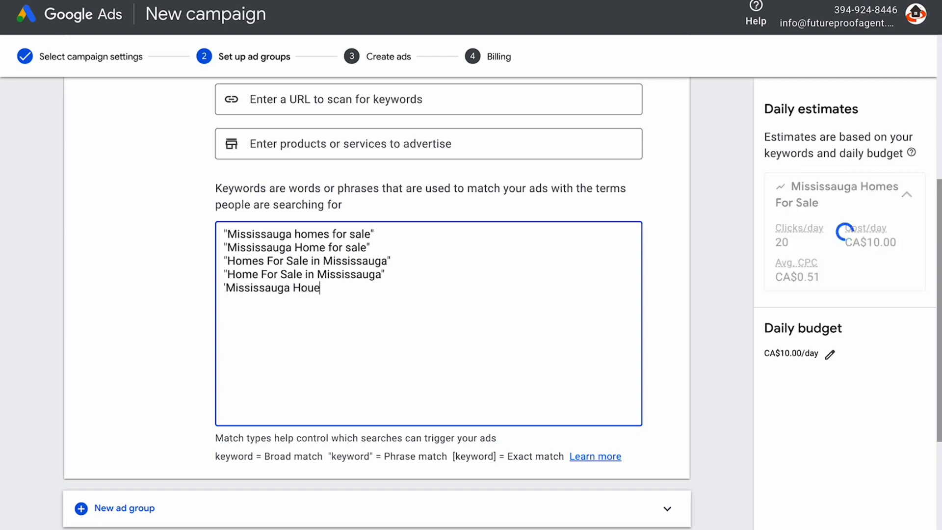
pyautogui.press('BackSpace')
pyautogui.write('ser')
pyautogui.press('BackSpace')
pyautogui.press('BackSpace')
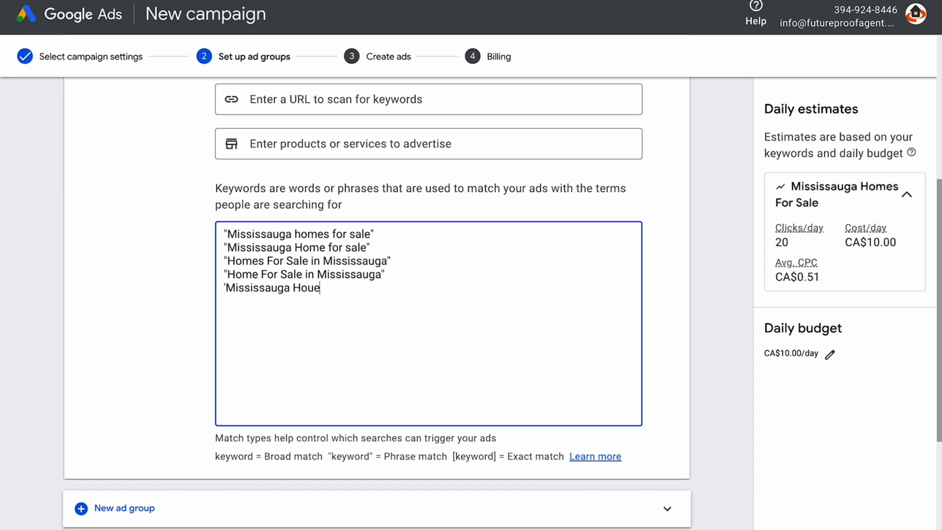
pyautogui.write('es')
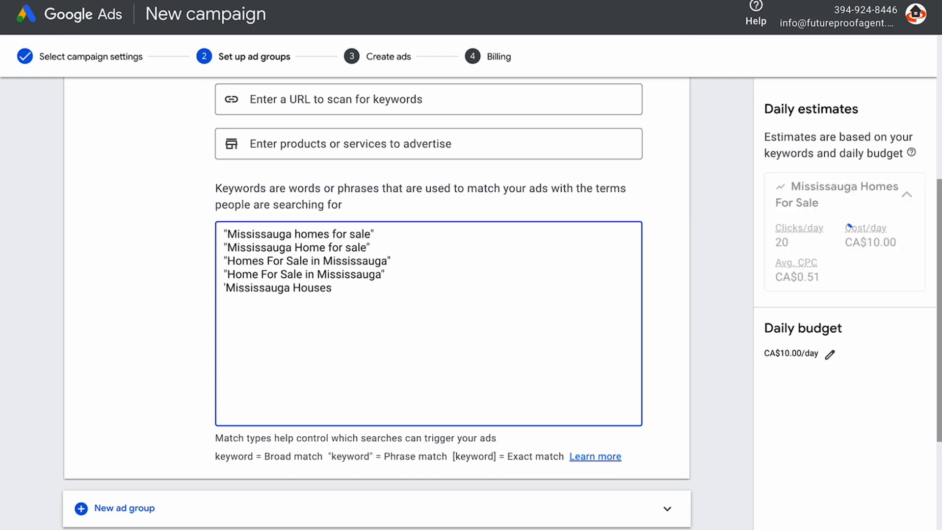
pyautogui.write(' For Sale"')
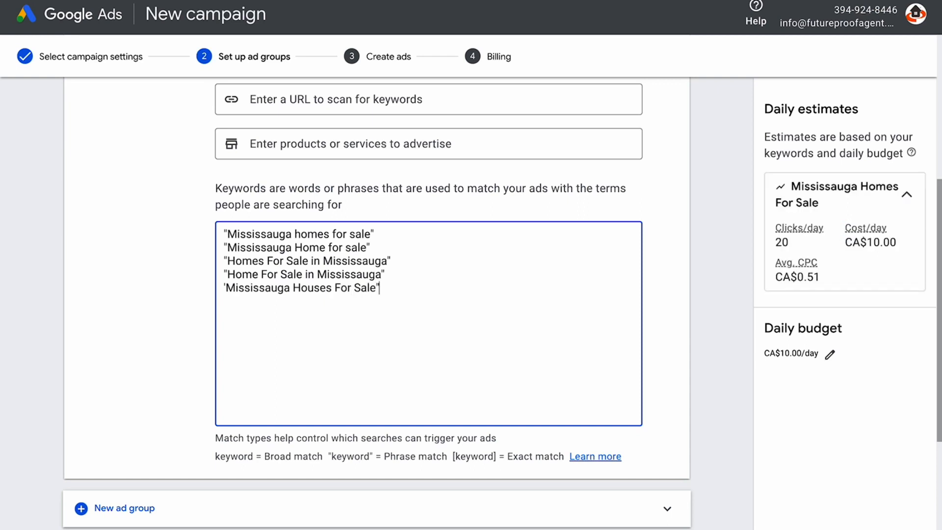
pyautogui.press('Return')
pyautogui.press('Up')
pyautogui.press('Right')
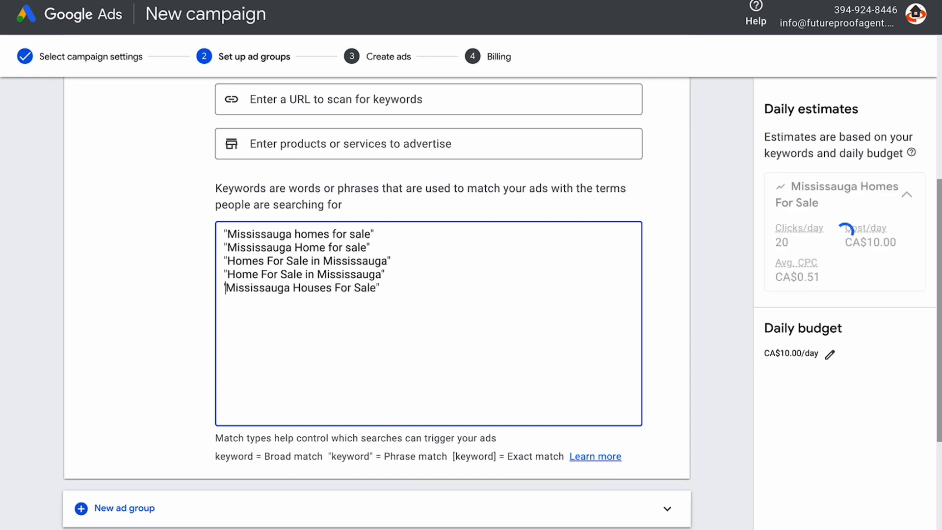
pyautogui.press('BackSpace')
pyautogui.write('"')
pyautogui.press('Down')
# Add "Mississauga House For Sale", "Houses for Sale in Mississauga", "House For Sale in Mississauga", then save the ad group
pyautogui.write('"')
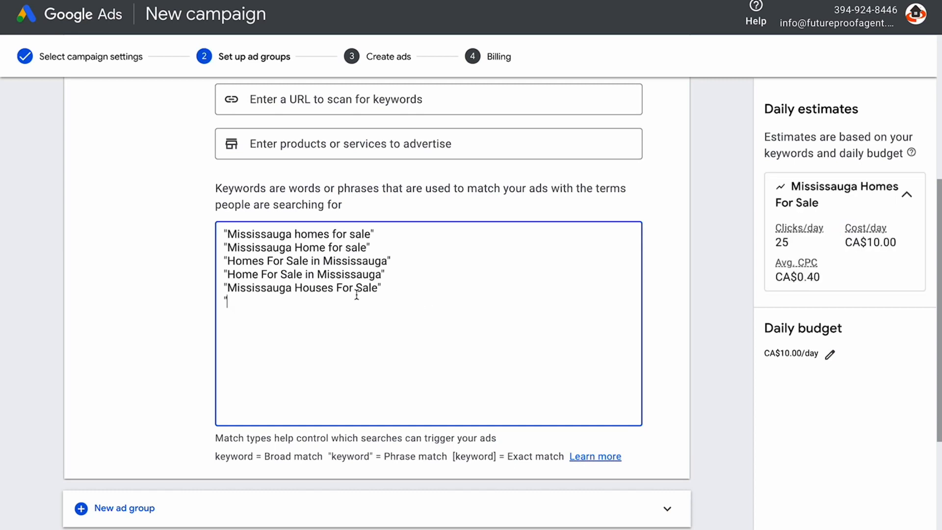
pyautogui.write('Missauga')
pyautogui.press('BackSpace')
pyautogui.press('BackSpace')
pyautogui.press('BackSpace')
pyautogui.press('BackSpace')
pyautogui.write('issauga')
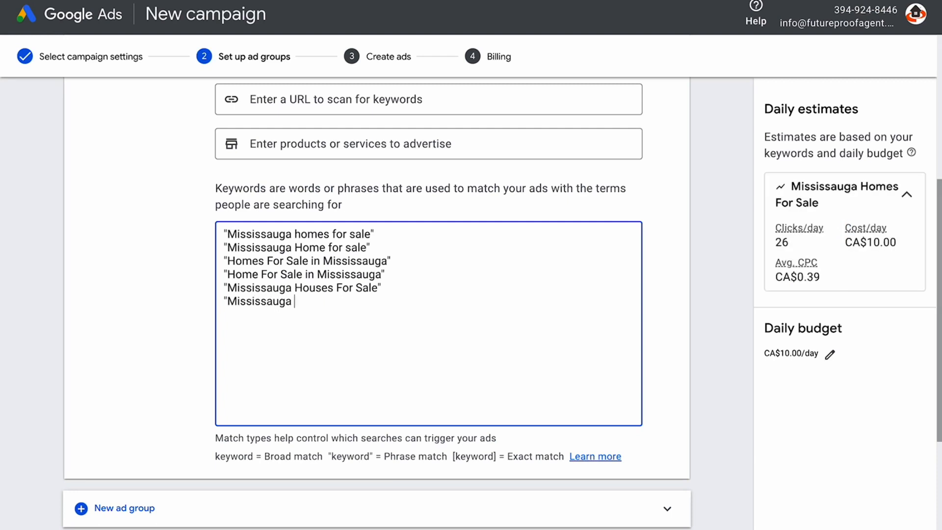
pyautogui.write(' House For Sale"')
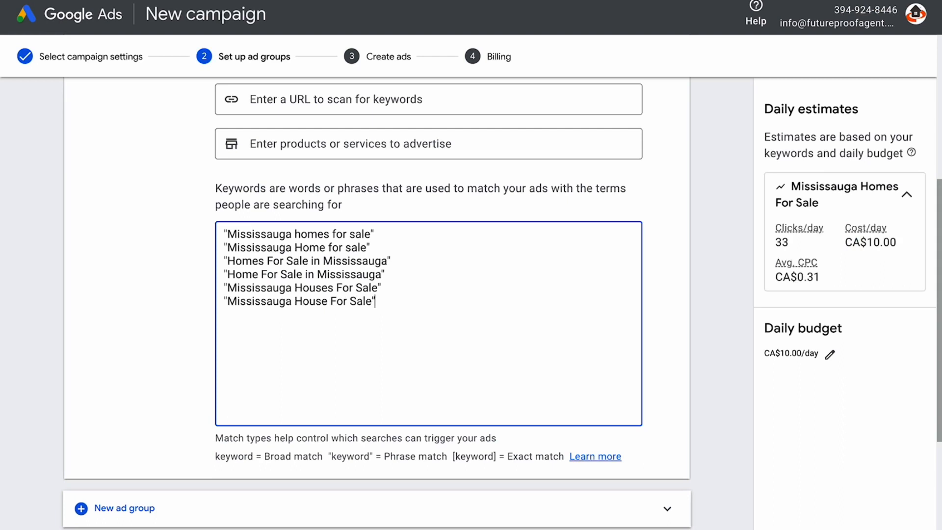
pyautogui.press('Return')
pyautogui.write('"')
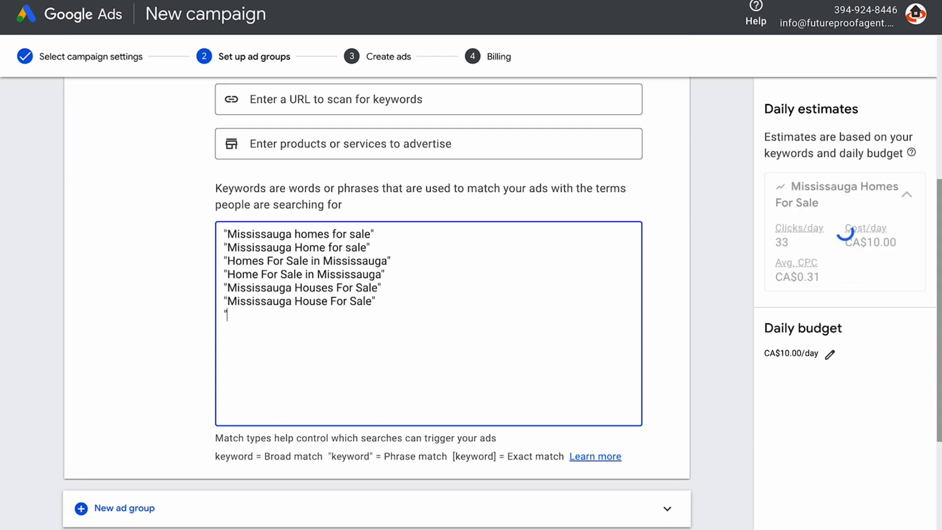
pyautogui.write('Houses for Sa')
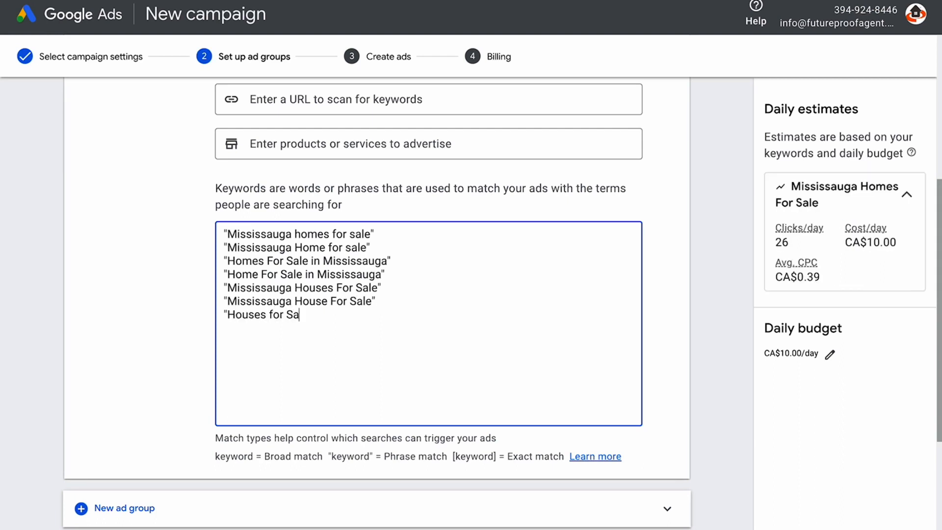
pyautogui.write('le in Mississa')
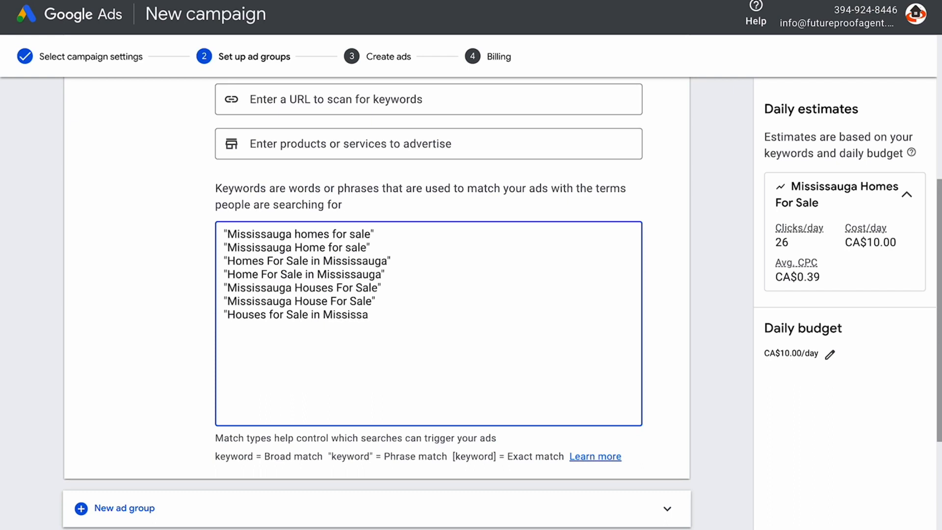
pyautogui.write('uga"')
pyautogui.press('Return')
pyautogui.write('"H')
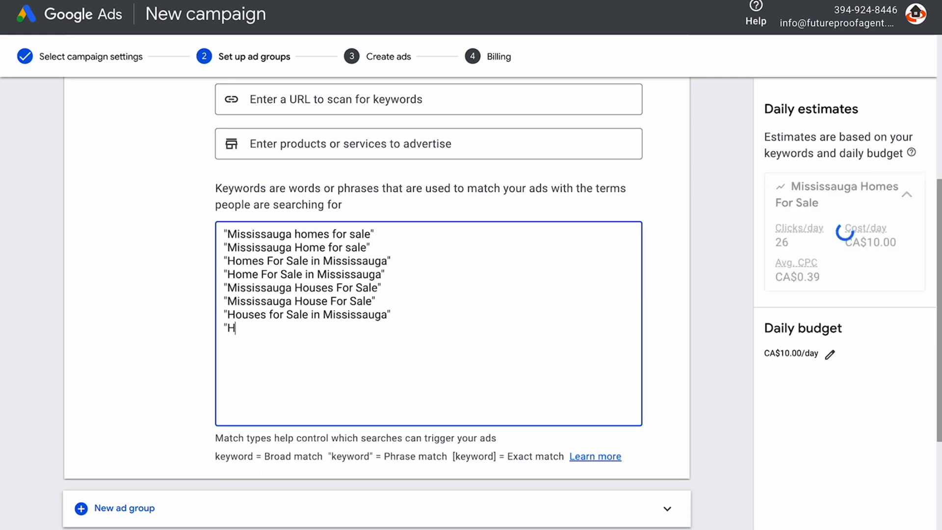
pyautogui.write('ouse For Sale i')
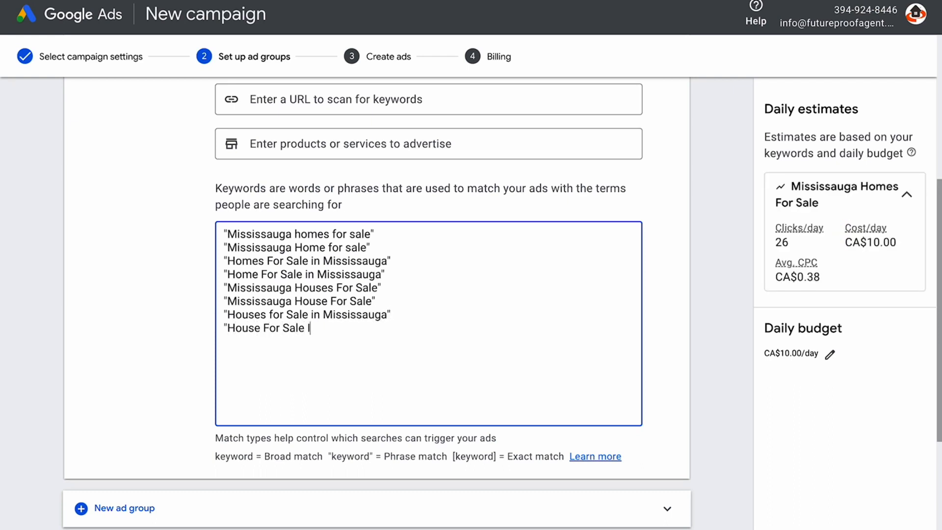
pyautogui.write('n Mississuga"')
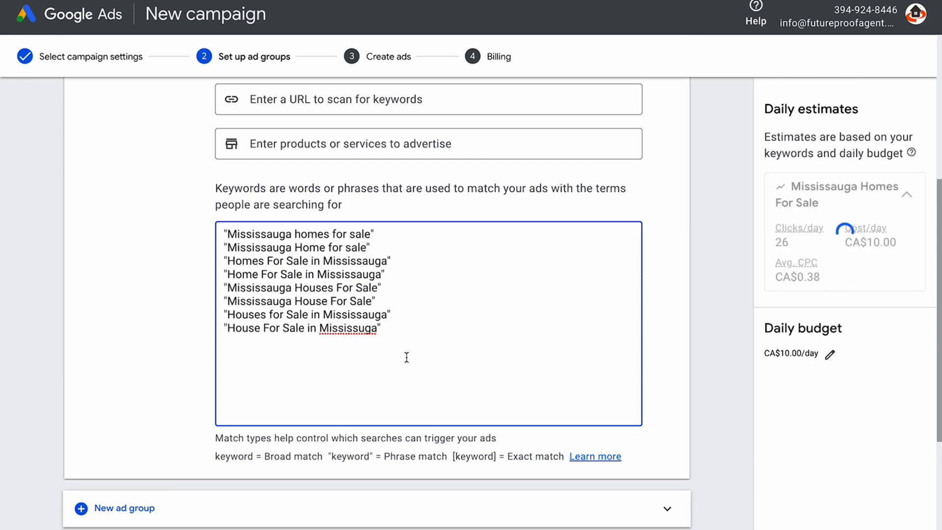
pyautogui.click(357, 328)
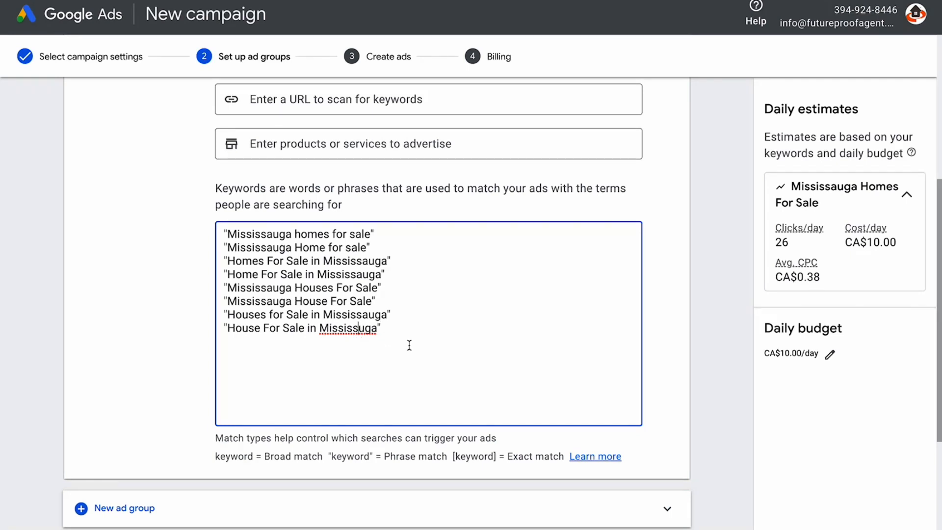
pyautogui.write('a')
pyautogui.scroll(-3, 712, 361)
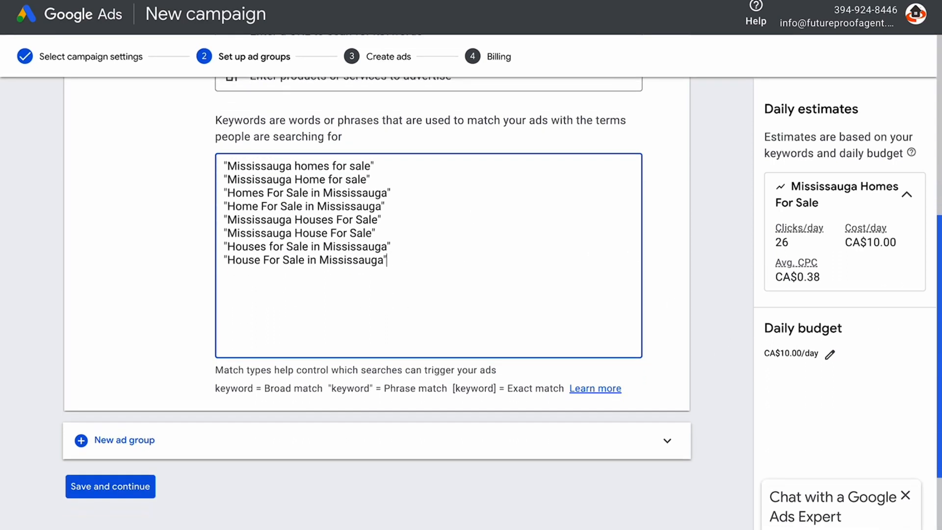
pyautogui.click(79, 416)
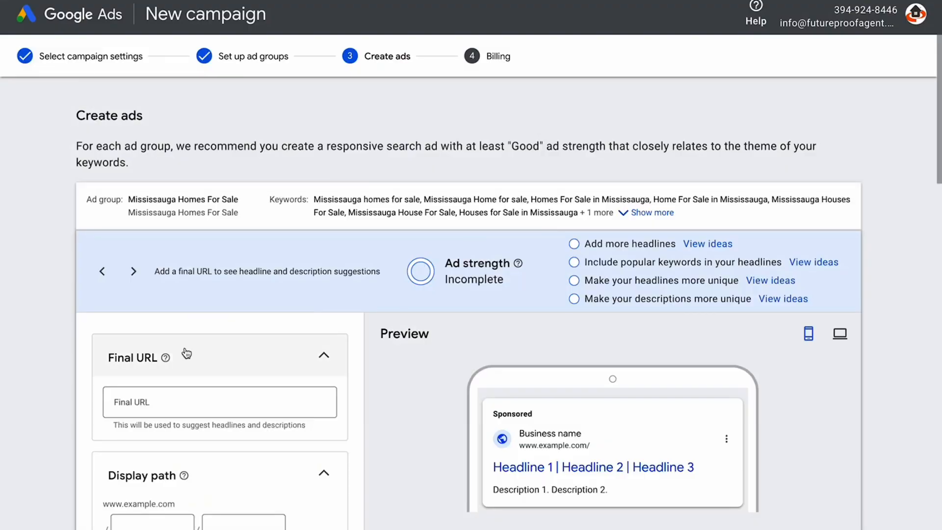
# Paste the findmeatorontohome.com listing URL as Final URL; set display path mississauga / homesforsale
pyautogui.click(136, 402)
pyautogui.hotkey('ctrl', 'v')
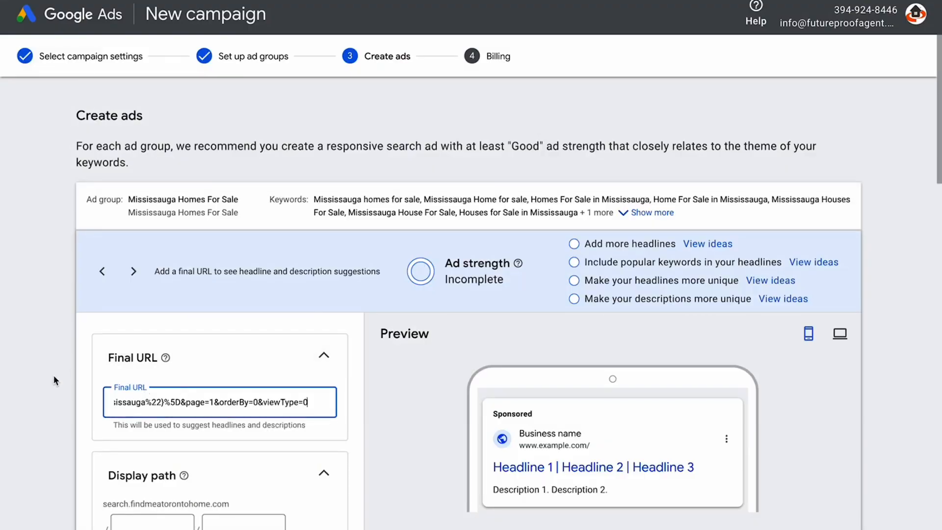
pyautogui.scroll(-3, 853, 190)
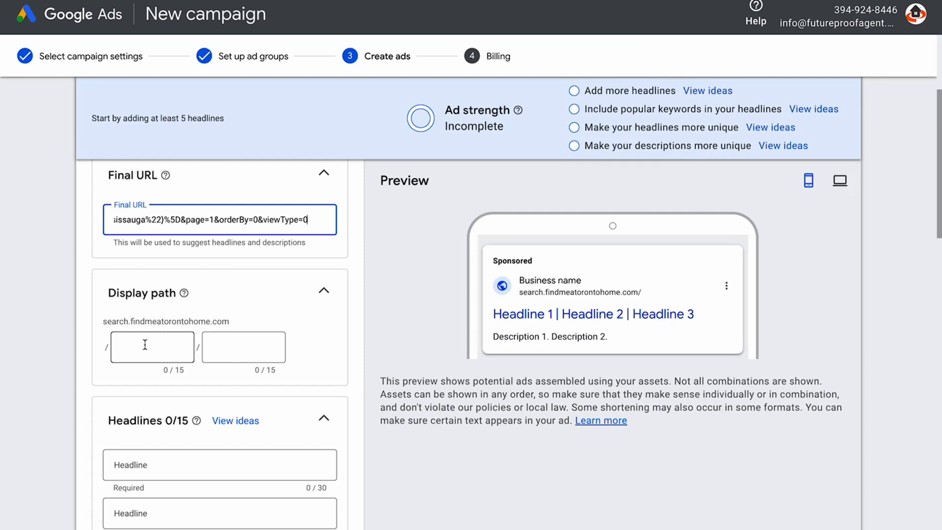
pyautogui.click(144, 345)
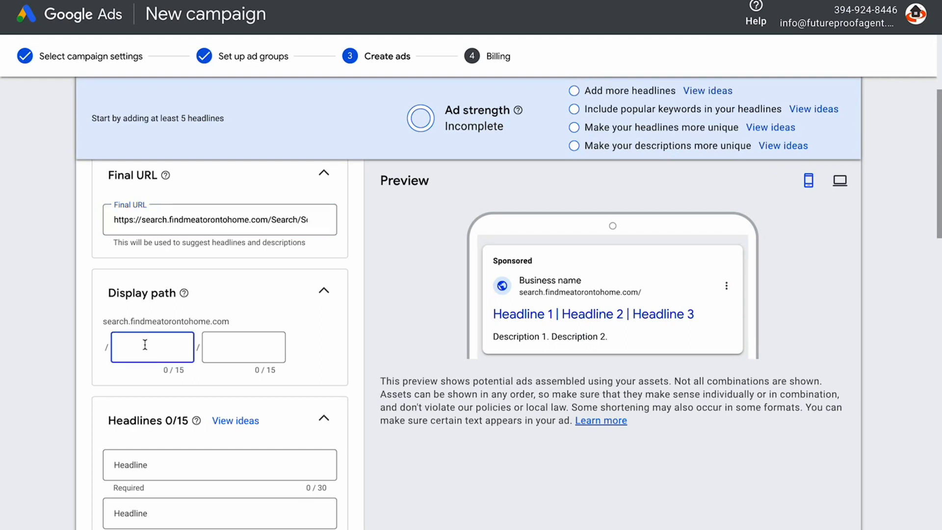
pyautogui.write('mississauga')
pyautogui.click(218, 352)
pyautogui.write('homes')
pyautogui.write('forsale')
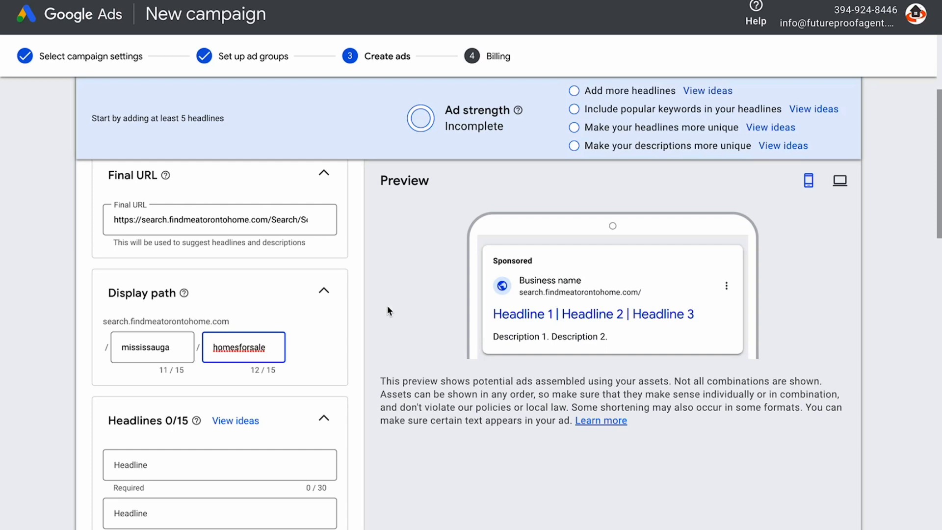
pyautogui.moveTo(941, 224); pyautogui.dragTo(939, 277)
pyautogui.click(155, 285)
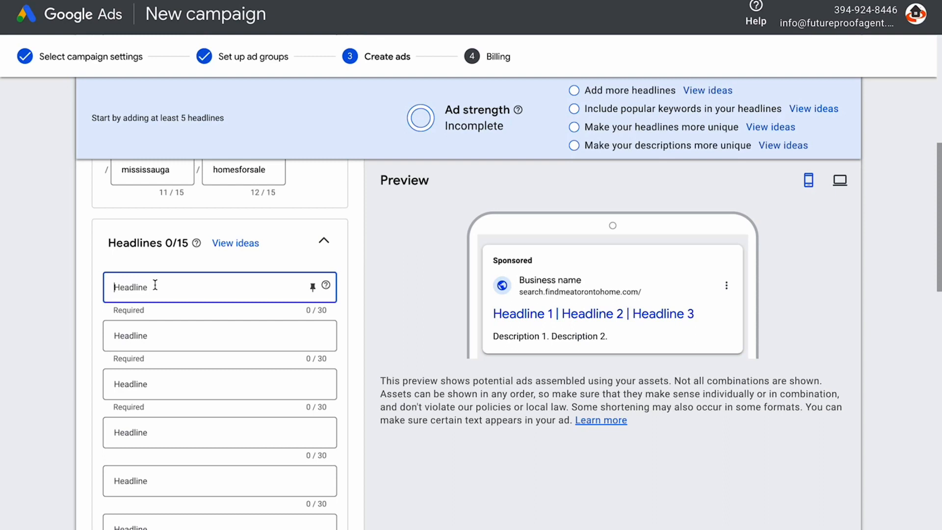
# Enter 'Mississauga Homes For Sale' as the first headline and pin it to position 1
pyautogui.write('Mississau')
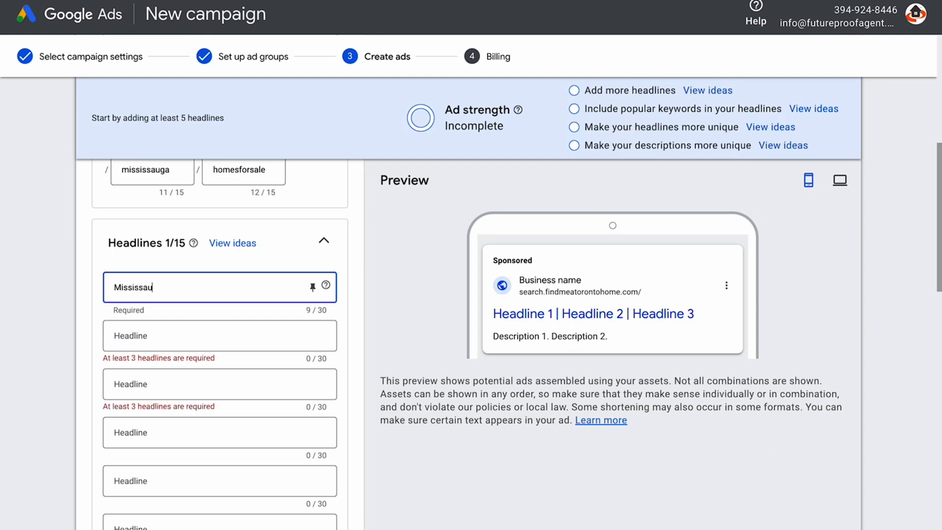
pyautogui.write('ga Homes For S\\ale')
pyautogui.press('BackSpace')
pyautogui.press('BackSpace')
pyautogui.press('BackSpace')
pyautogui.press('BackSpace')
pyautogui.write('ale')
pyautogui.click(313, 290)
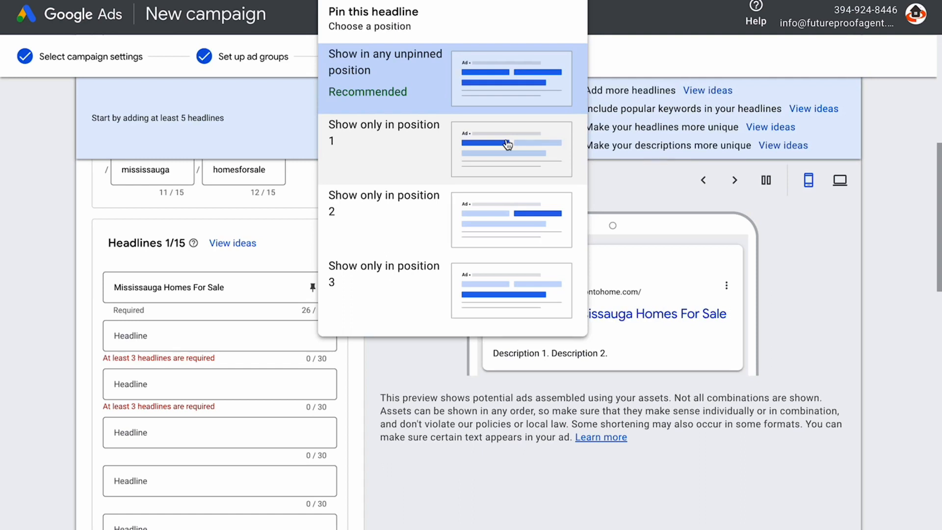
pyautogui.click(534, 148)
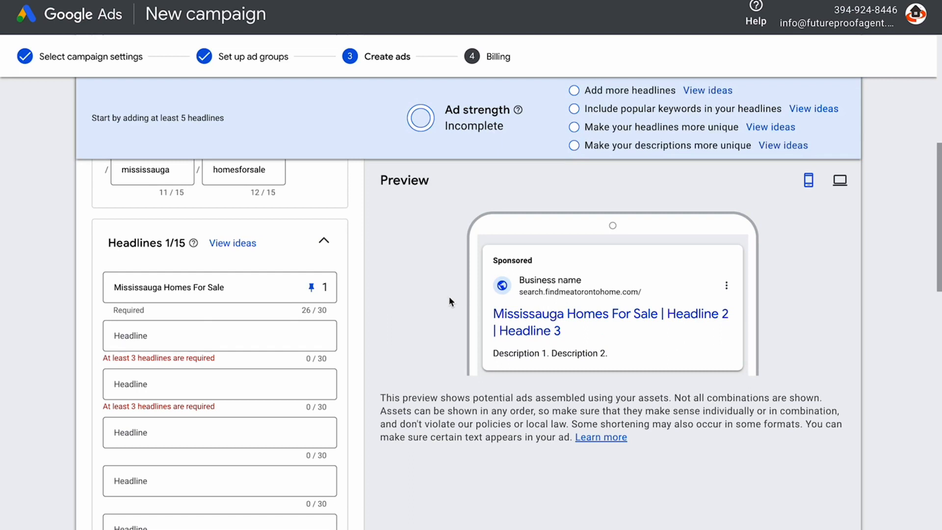
pyautogui.click(190, 336)
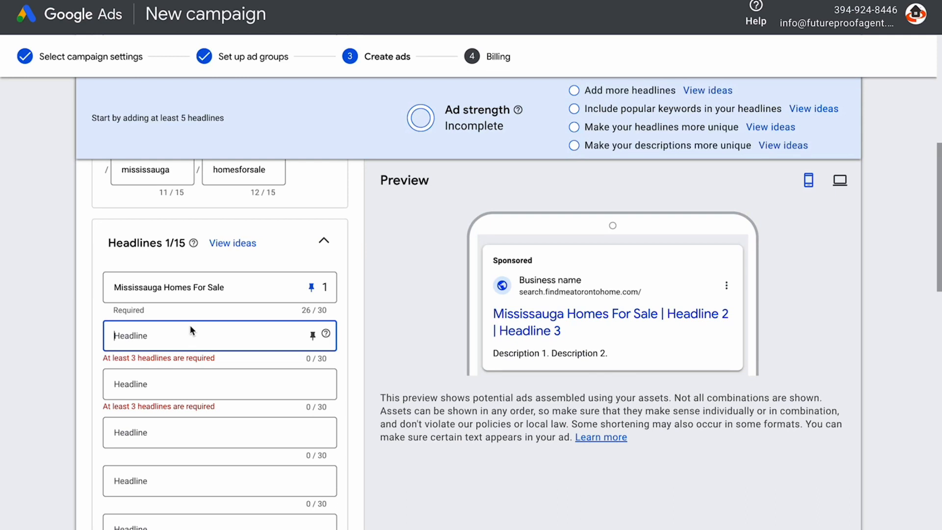
# Add 'Search Like A Realtor' and 'Get Instant Access' as the second and third headlines
pyautogui.write('Search Like A Realtor')
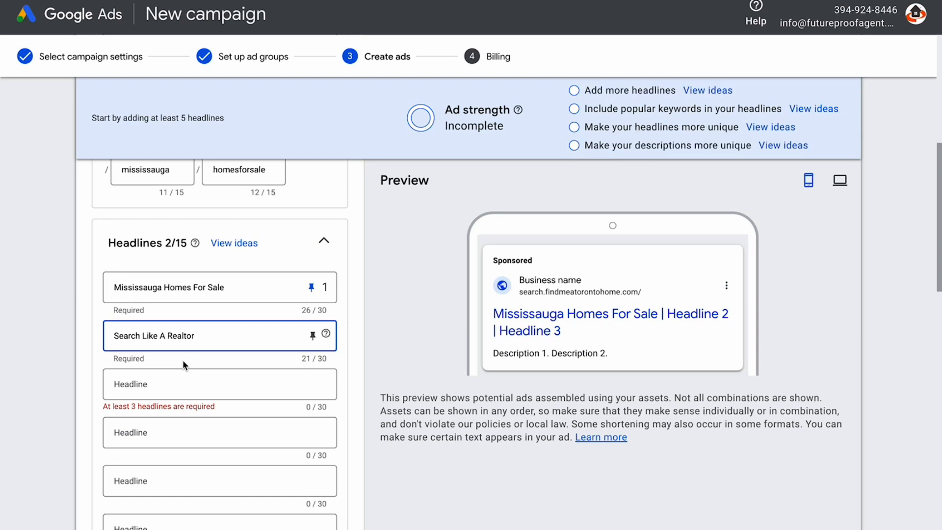
pyautogui.click(164, 383)
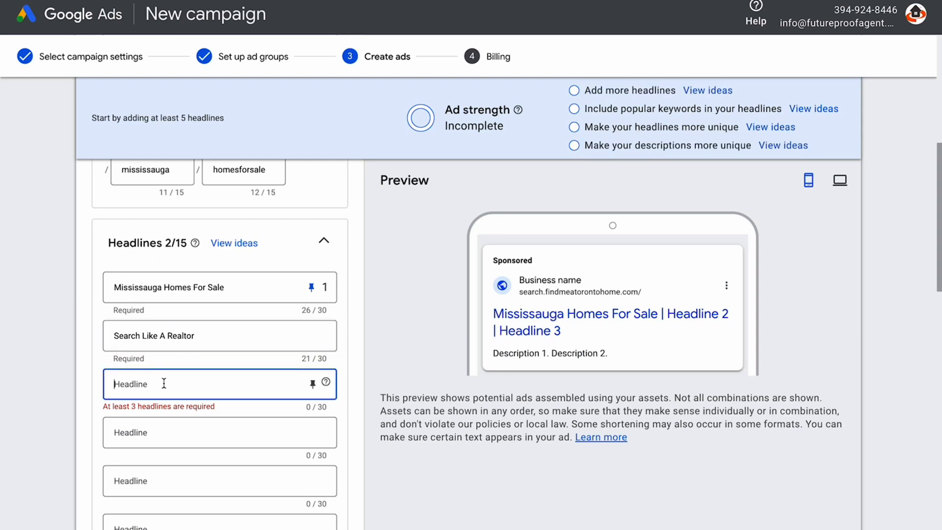
pyautogui.write('Get Instn')
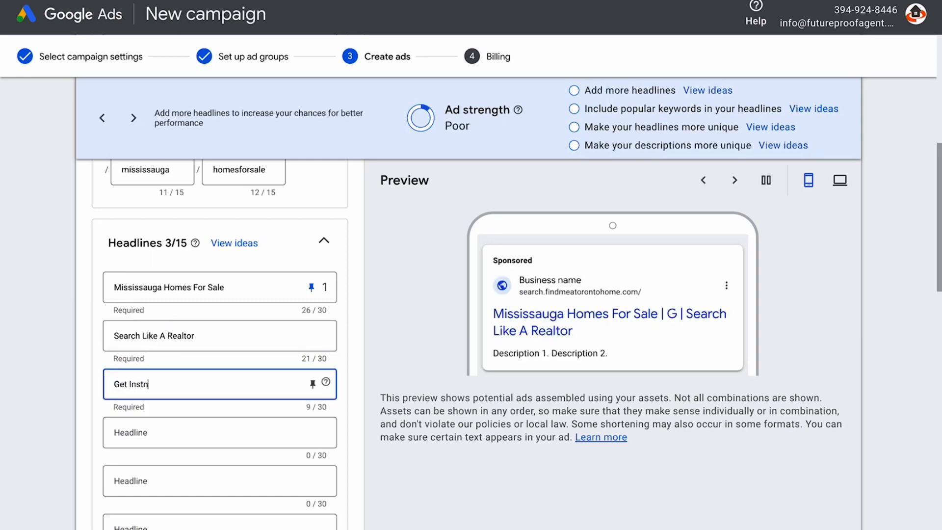
pyautogui.press('BackSpace')
pyautogui.write('ant Access')
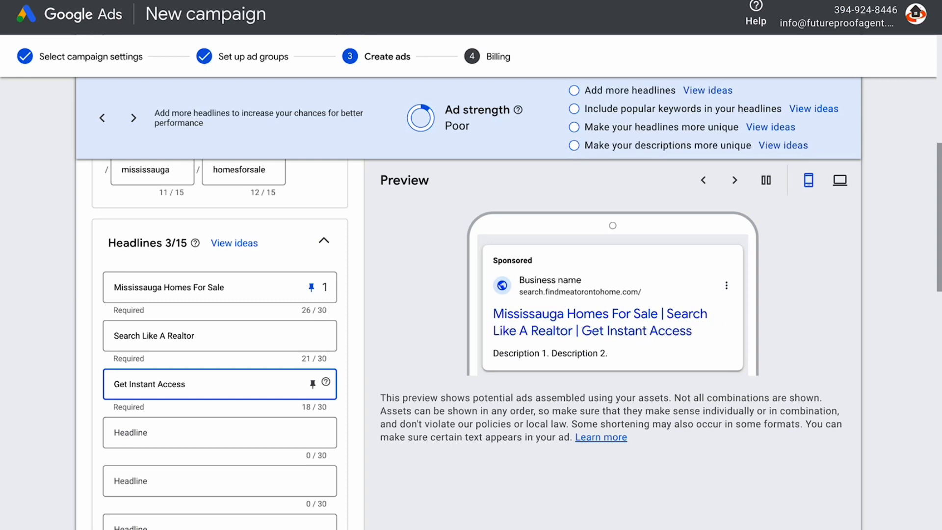
pyautogui.click(196, 433)
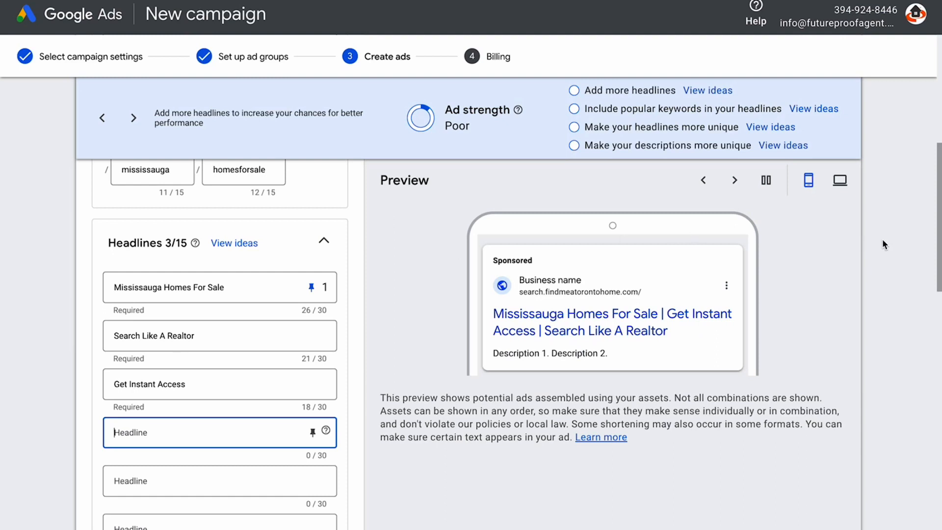
pyautogui.moveTo(940, 230); pyautogui.dragTo(940, 353)
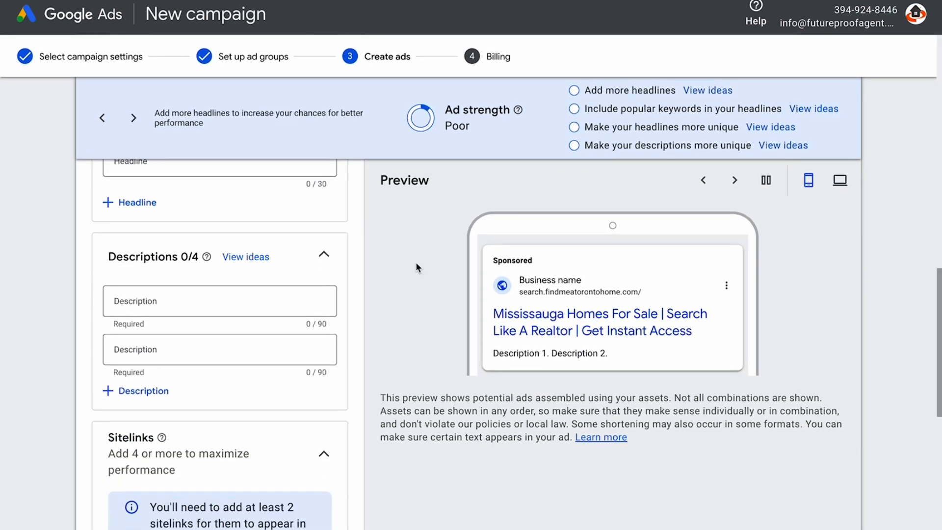
# Enter descriptions 'Virtual Tours, Walkscore, Streetview & More' and 'Sign Up For Daily Listing Updates Straight To Your Inbox'
pyautogui.click(173, 302)
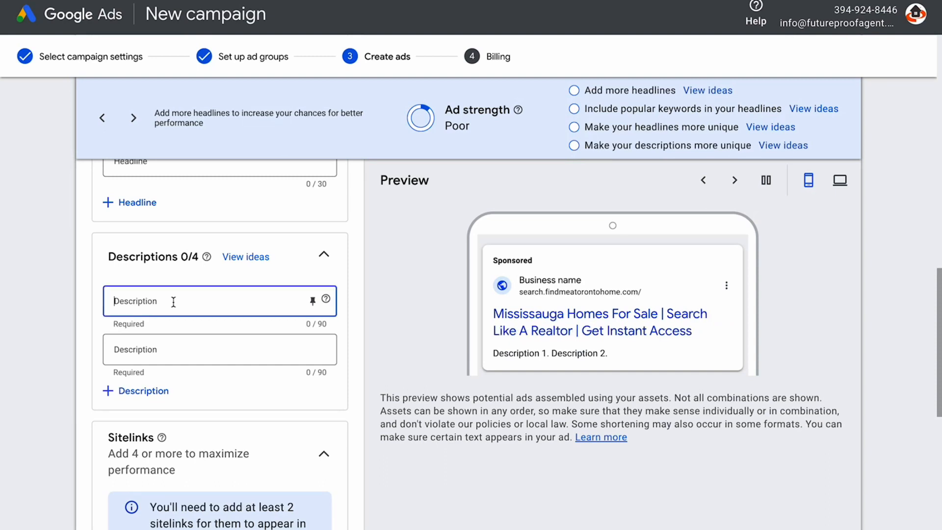
pyautogui.write('Vir')
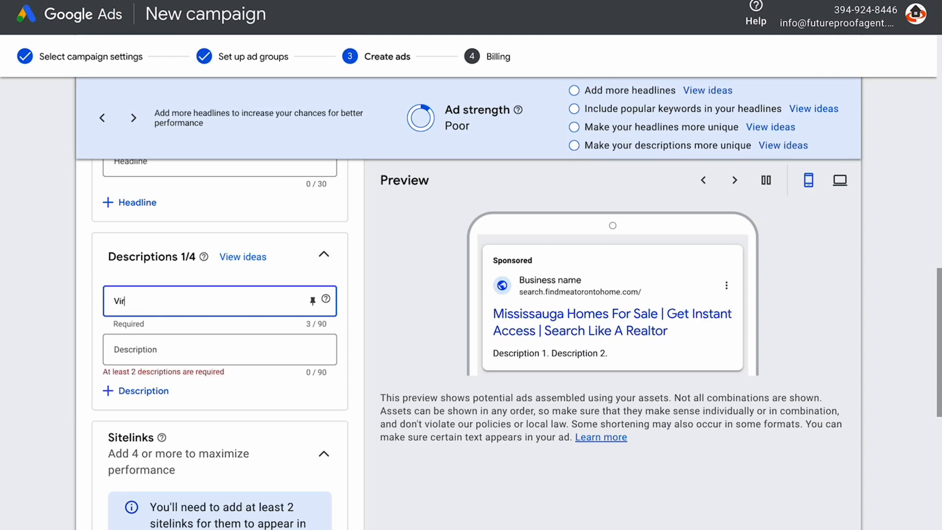
pyautogui.write('tual Tours, Wal')
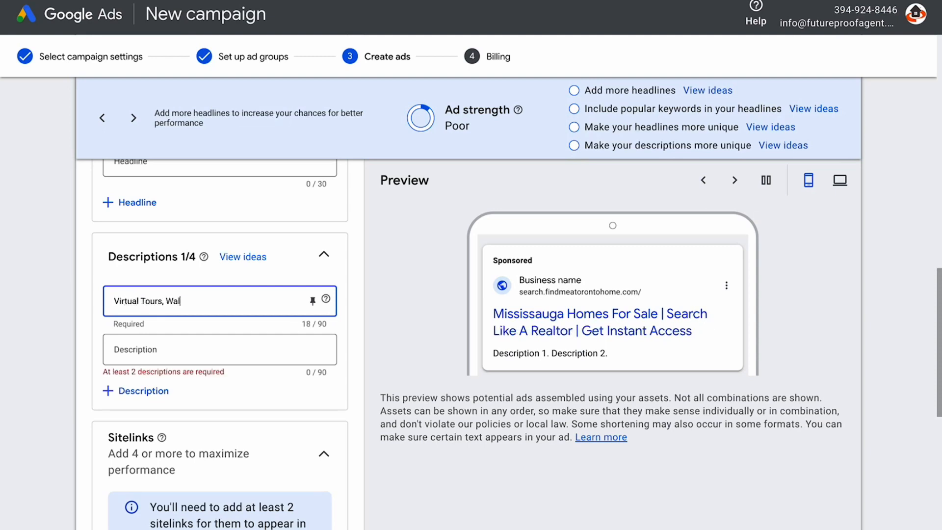
pyautogui.write('kscore, Streetview & More')
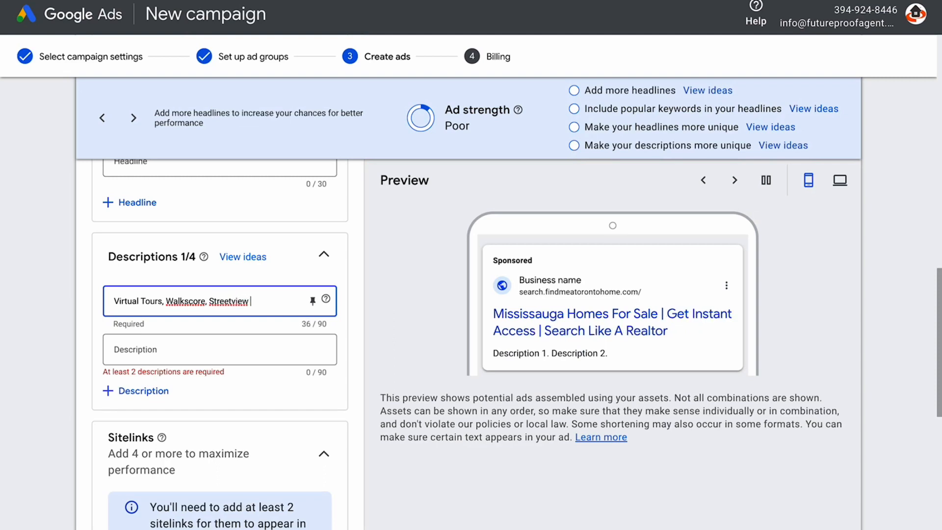
pyautogui.click(177, 349)
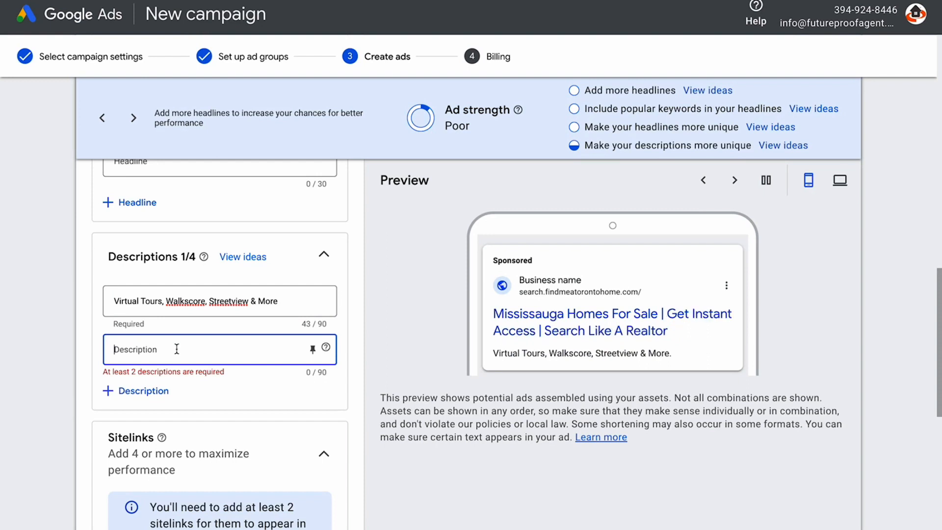
pyautogui.write('Sign Up For S')
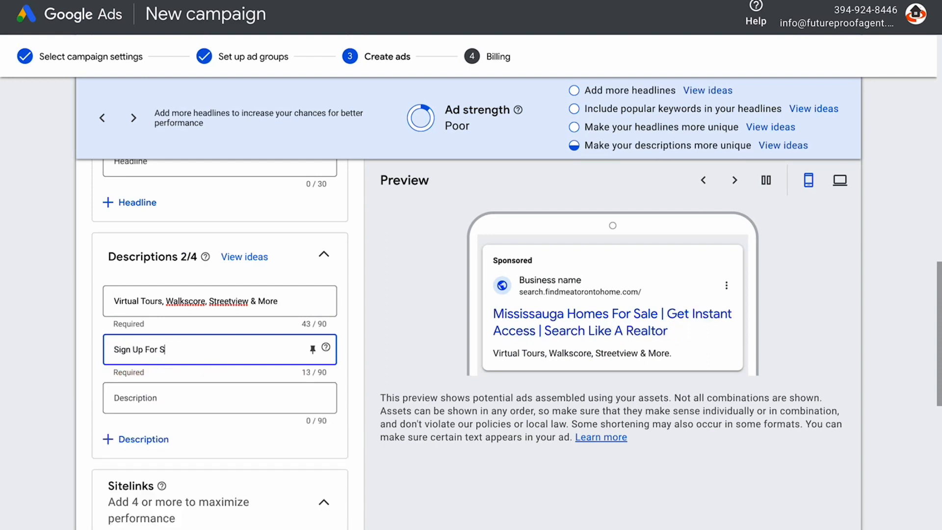
pyautogui.write('ail')
pyautogui.press('BackSpace')
pyautogui.press('BackSpace')
pyautogui.press('BackSpace')
pyautogui.press('BackSpace')
pyautogui.write('Daily')
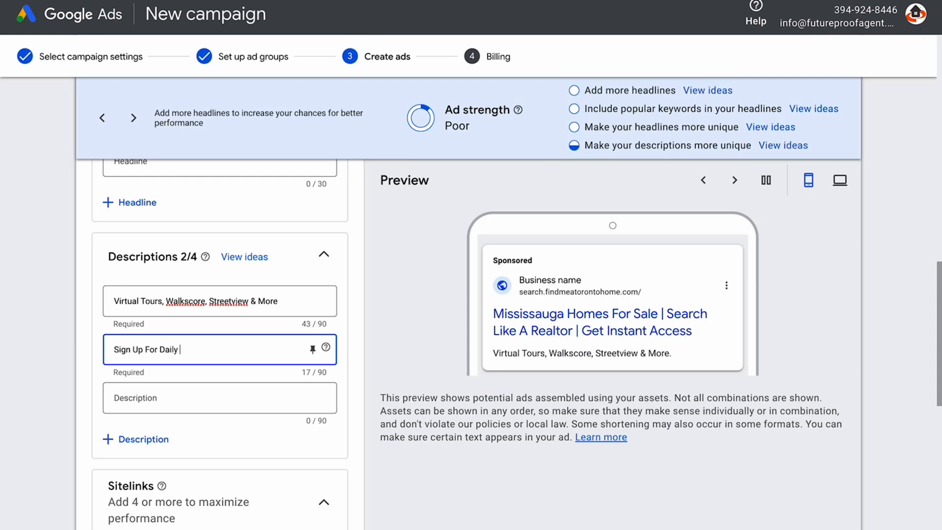
pyautogui.write(' Listing Updates Straighit')
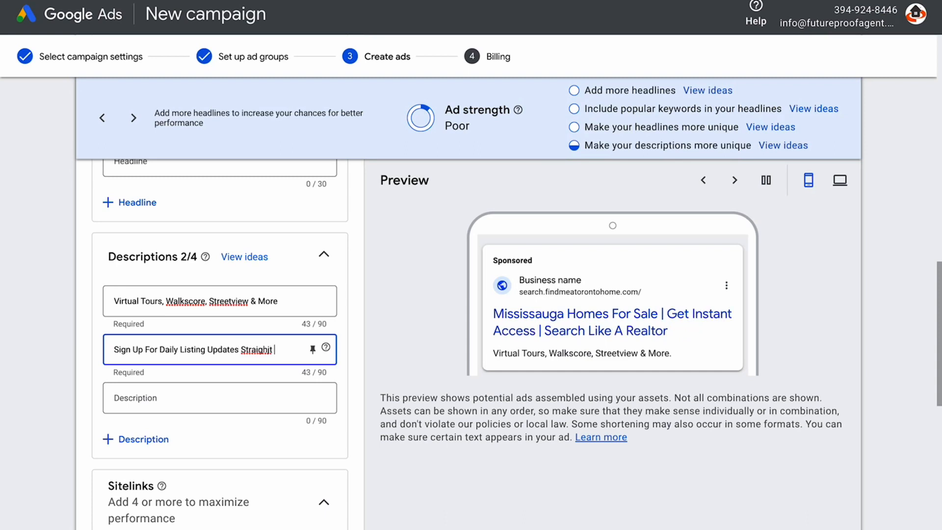
pyautogui.press('BackSpace')
pyautogui.press('BackSpace')
pyautogui.write('t To yo')
pyautogui.press('BackSpace')
pyautogui.press('BackSpace')
pyautogui.write('Your Inbox')
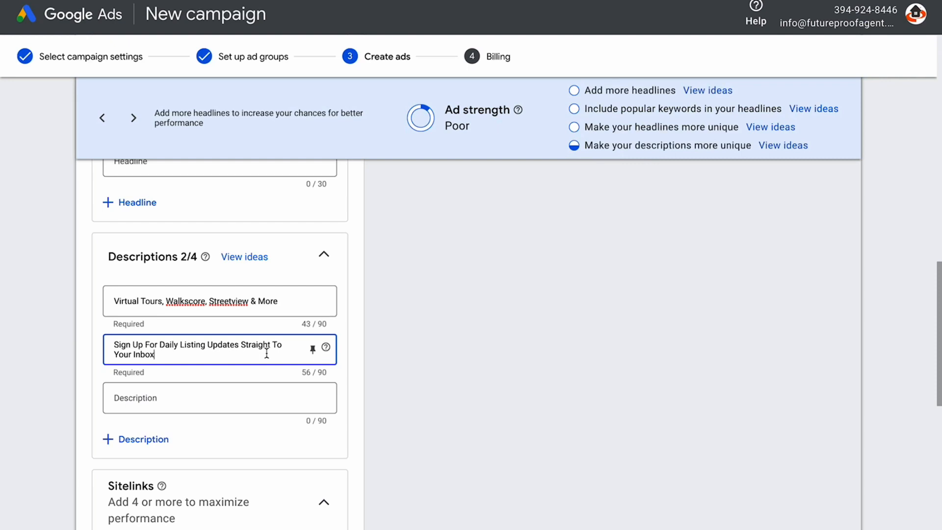
# Start a new sitelink with link text 'Contact Us Now'
pyautogui.moveTo(939, 316); pyautogui.dragTo(939, 360)
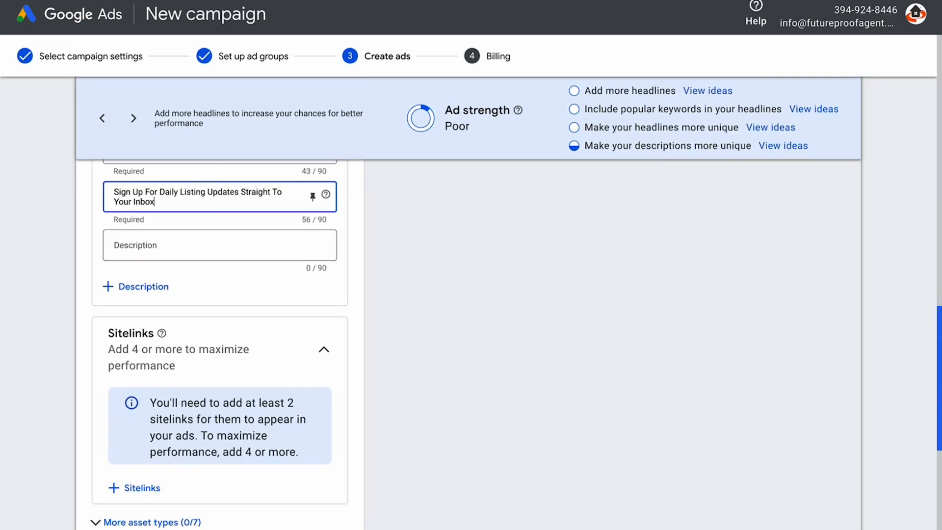
pyautogui.moveTo(939, 360); pyautogui.dragTo(939, 385)
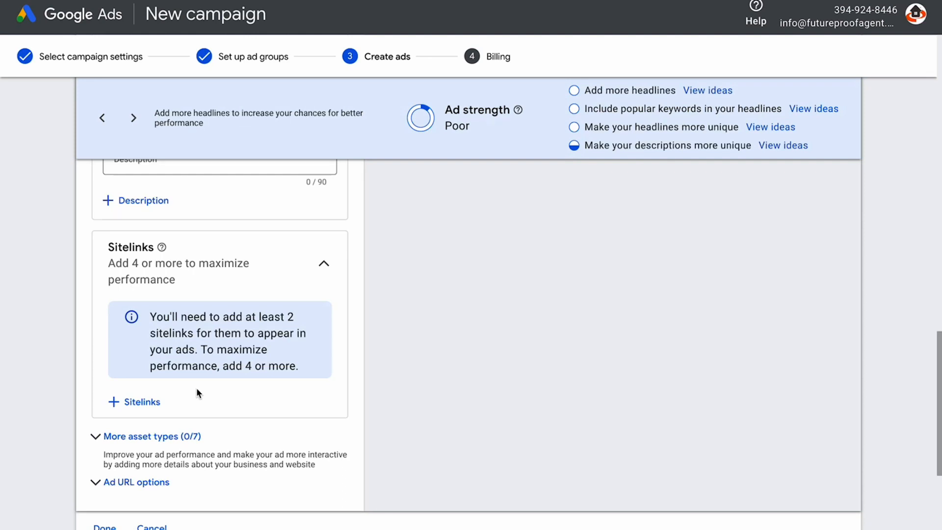
pyautogui.click(120, 402)
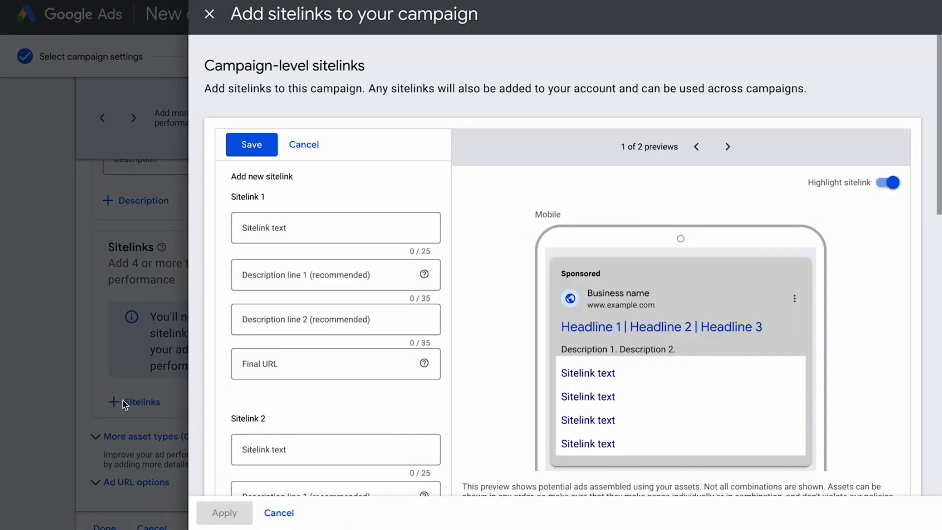
pyautogui.click(284, 226)
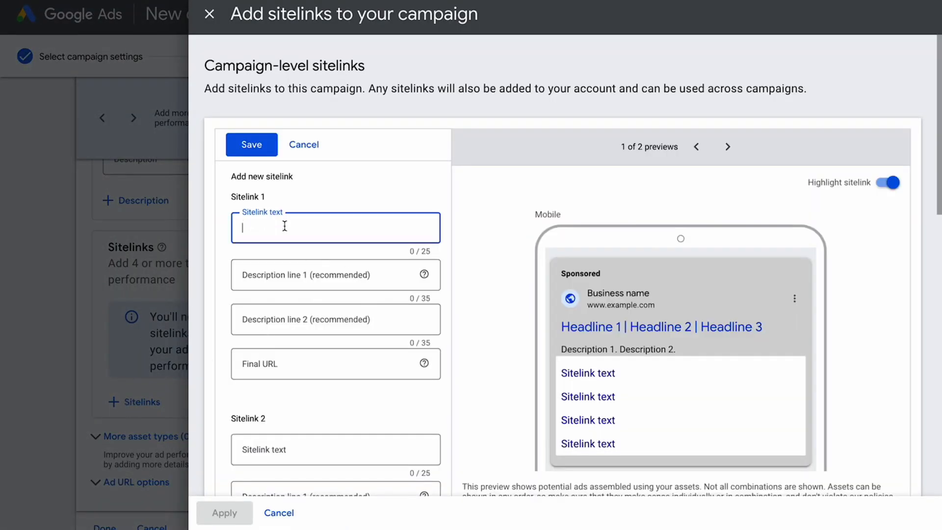
pyautogui.write('Contact')
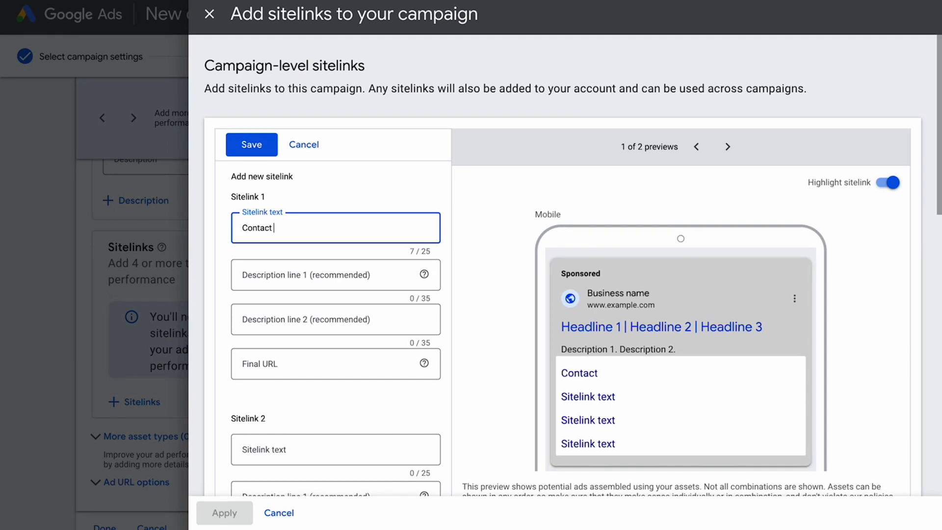
pyautogui.write(' Us Now')
# Give it description lines 'Get In Touch With a Local Expert' and 'Free 30 Minute Zoom Consultation'
pyautogui.click(266, 275)
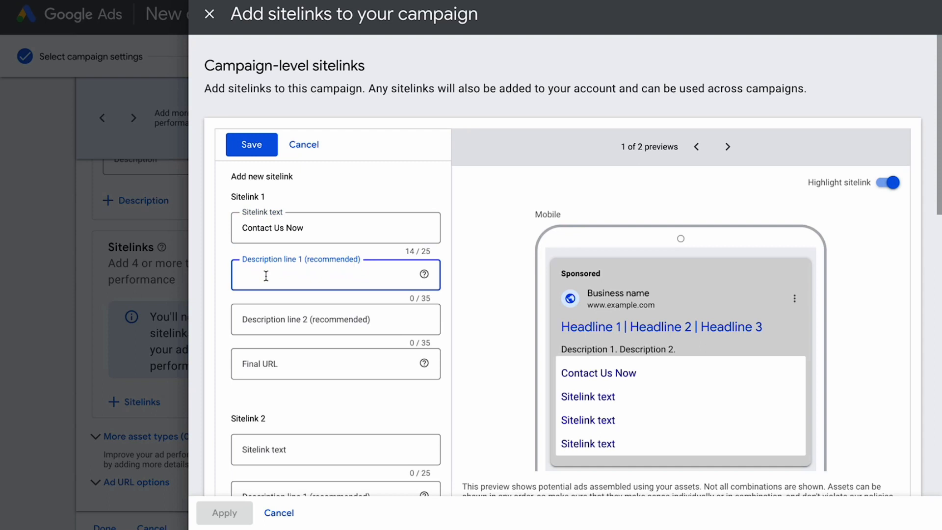
pyautogui.write('Get In Touch With A')
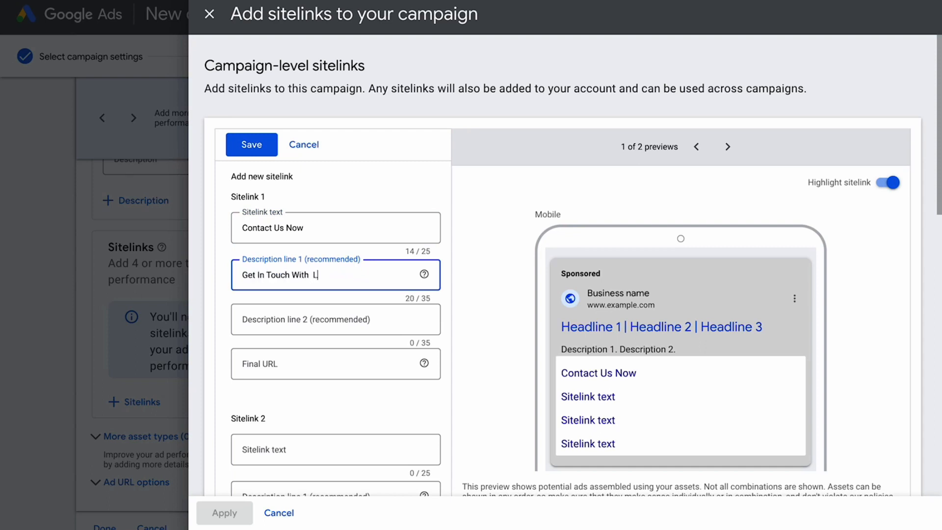
pyautogui.press('BackSpace')
pyautogui.write('a Local Mississauga')
pyautogui.press('BackSpace')
pyautogui.press('BackSpace')
pyautogui.press('BackSpace')
pyautogui.press('BackSpace')
pyautogui.press('BackSpace')
pyautogui.press('BackSpace')
pyautogui.press('BackSpace')
pyautogui.press('BackSpace')
pyautogui.press('BackSpace')
pyautogui.press('BackSpace')
pyautogui.press('BackSpace')
pyautogui.press('BackSpace')
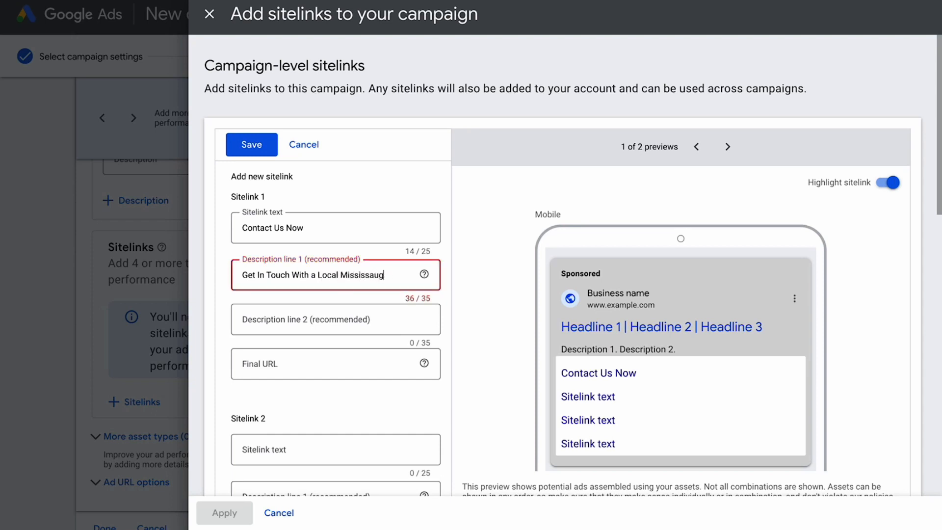
pyautogui.write('Expert')
pyautogui.click(282, 320)
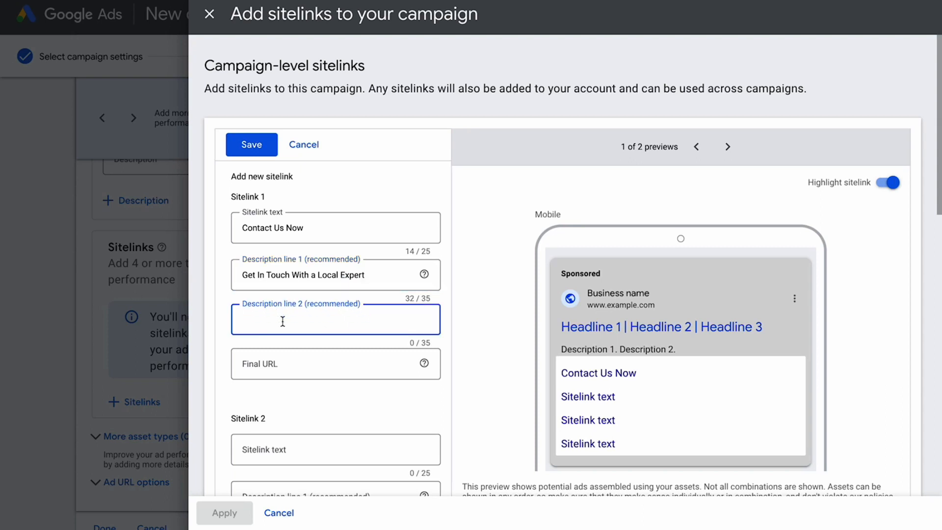
pyautogui.write('Free 30 Minute Zoom Consultation')
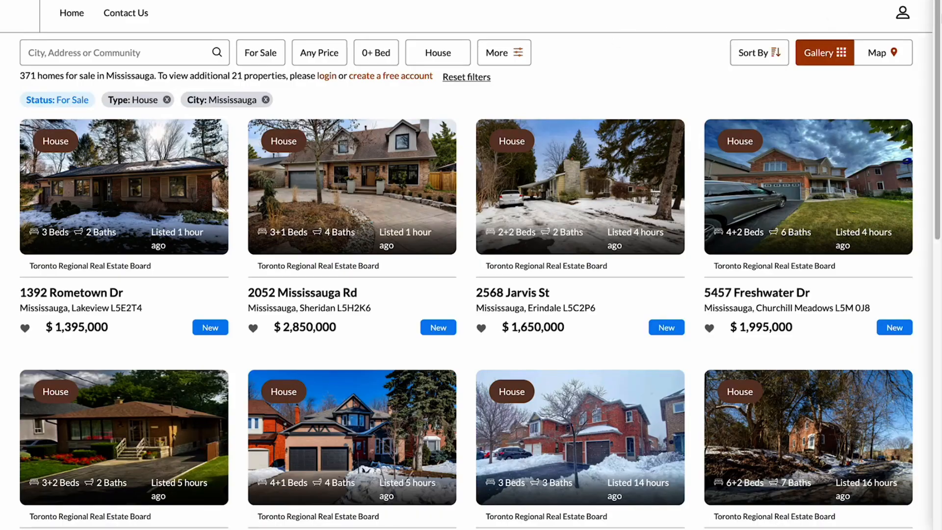
# On the real-estate website, dismiss the sign-up prompt and go to the Contact Us page
pyautogui.click(904, 15)
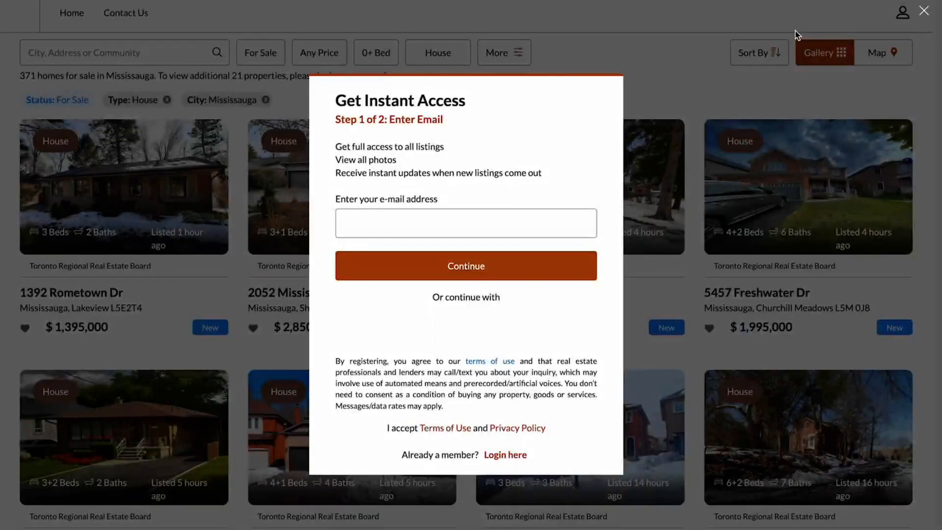
pyautogui.click(797, 35)
pyautogui.click(123, 15)
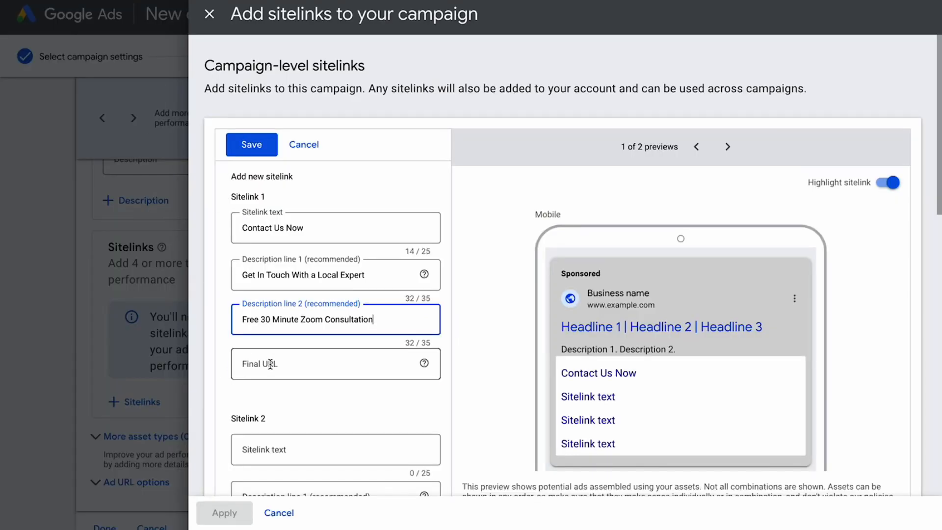
# Paste the Contact Us page address as the first sitelink's final URL
pyautogui.click(271, 364)
pyautogui.write('search.findmeatorontohome.com/Contact')
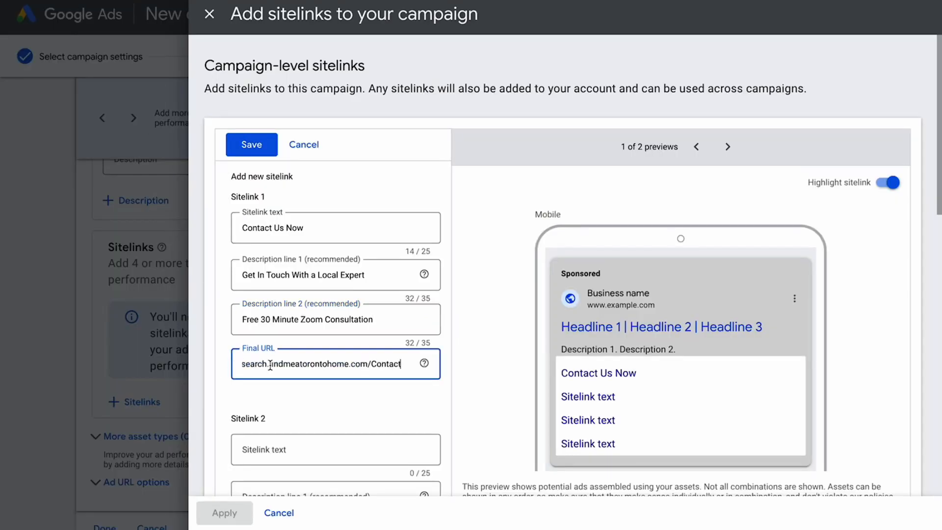
pyautogui.click(366, 418)
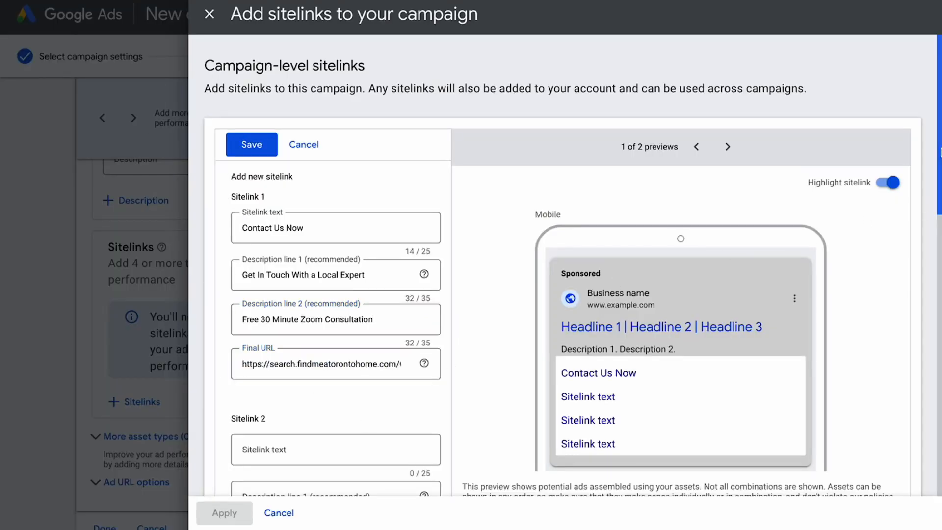
pyautogui.moveTo(939, 153); pyautogui.dragTo(938, 181)
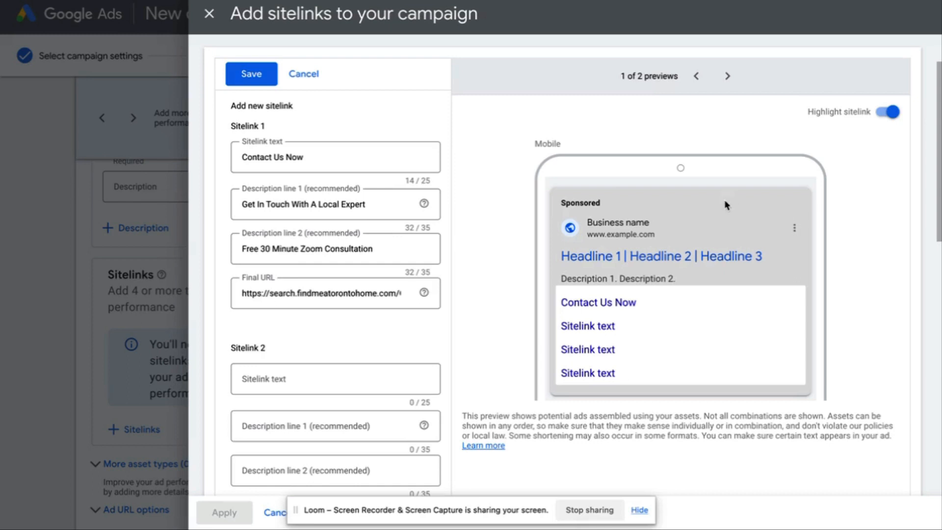
# Create sitelink 2 'Free Home Evaluation' with description 'Find Out What Your Home Is Worth'
pyautogui.click(295, 377)
pyautogui.write('Free Hom')
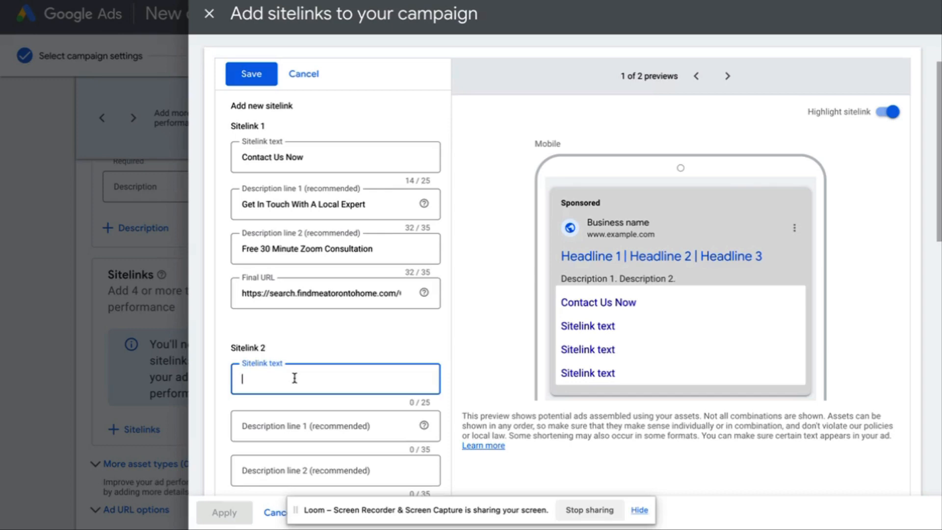
pyautogui.write('e Ev')
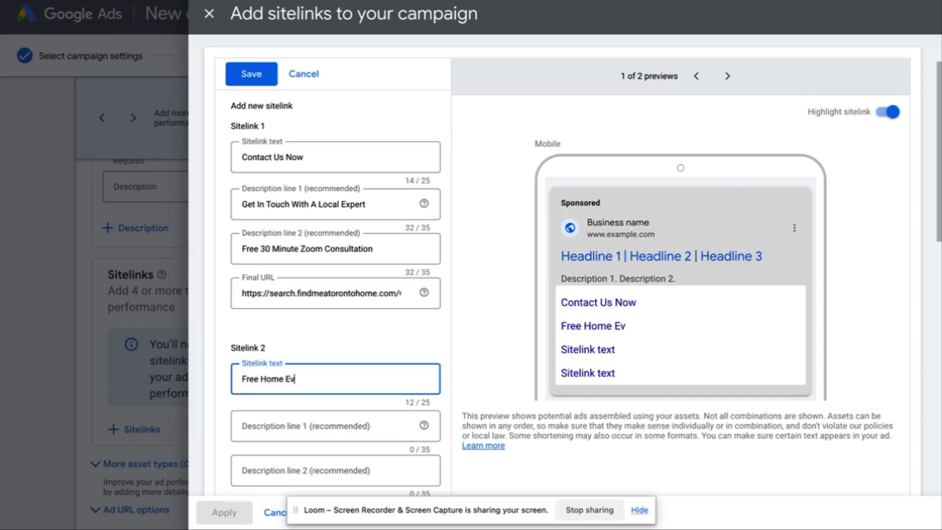
pyautogui.write('aluation')
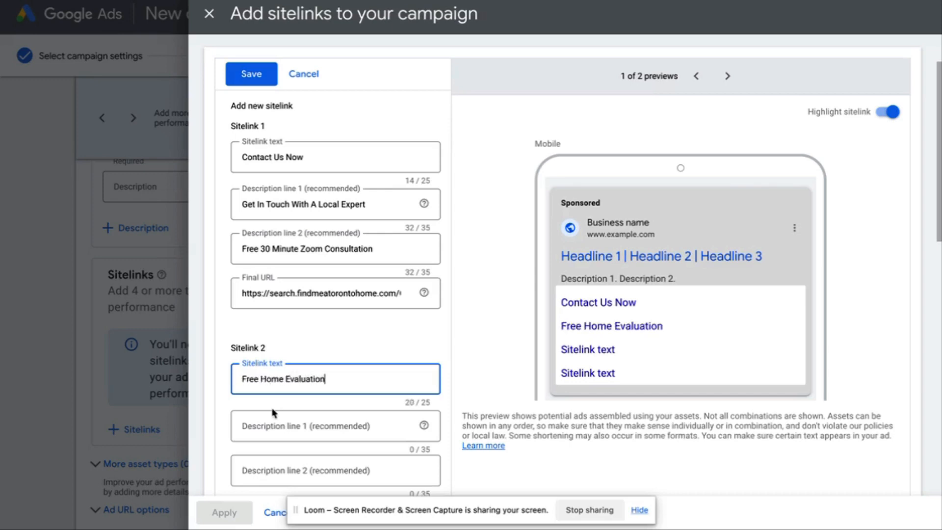
pyautogui.click(274, 427)
pyautogui.write('Fi')
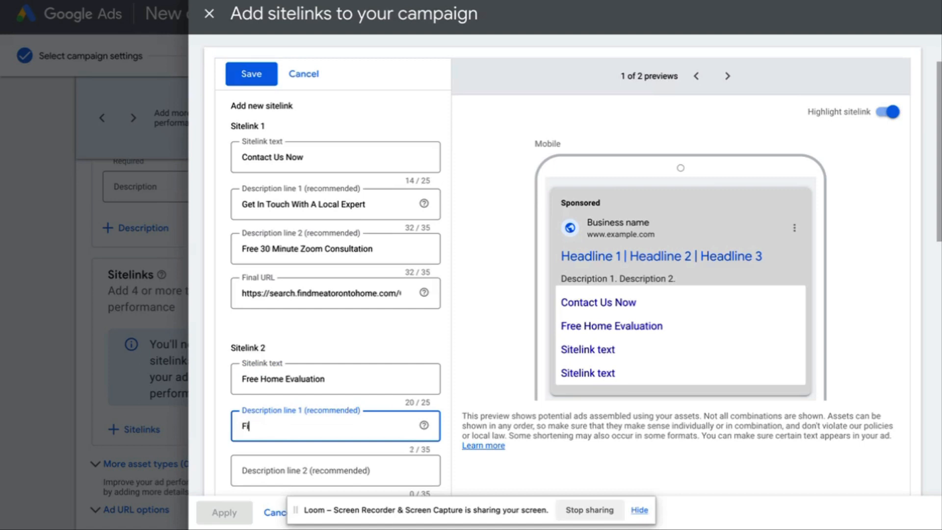
pyautogui.write('nd Out What Your Home Wi')
pyautogui.press('BackSpace')
pyautogui.press('BackSpace')
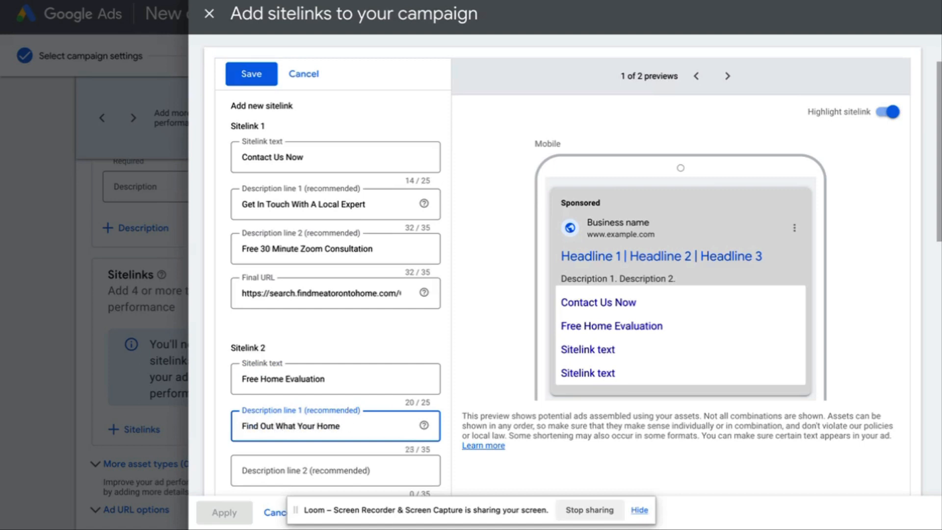
pyautogui.write('Is Worth')
# Add 'Sign Up Now' as the second sitelink's second description line
pyautogui.click(253, 464)
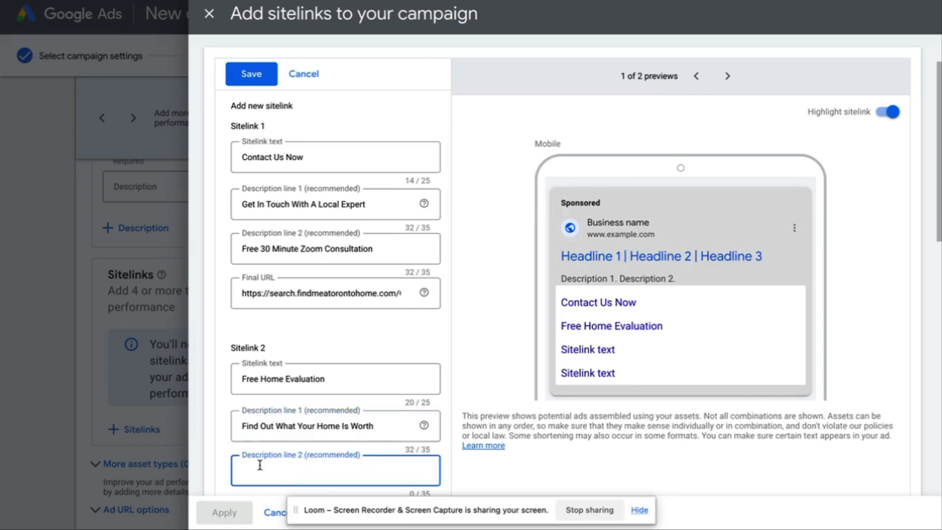
pyautogui.write('Sign Up Now')
pyautogui.click(907, 166)
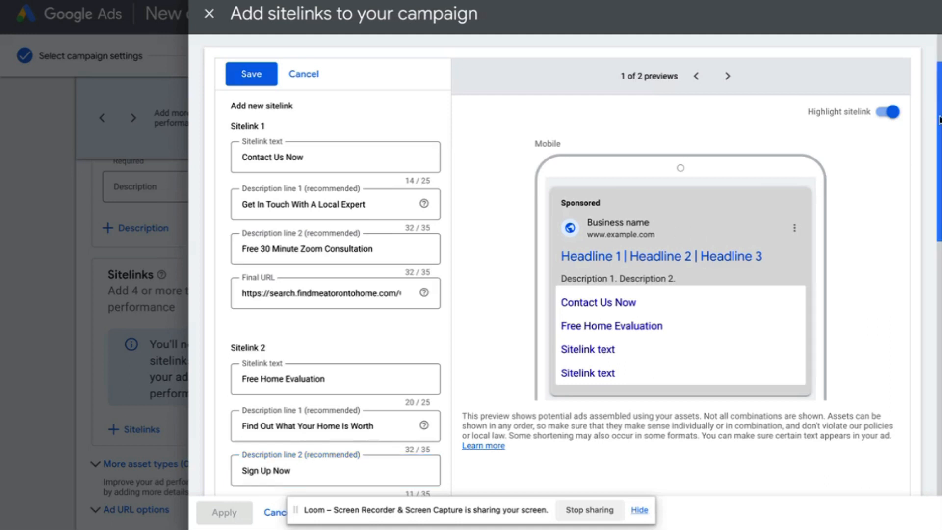
pyautogui.scroll(-2, 906, 167)
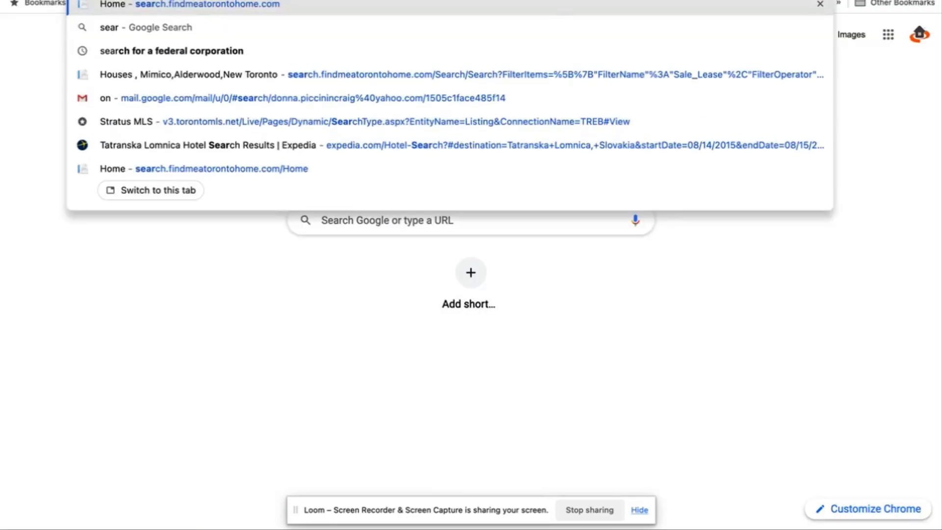
# Use the findmeatorontohome.com/free-home-evaluation address as the second sitelink's final URL
pyautogui.press('Return')
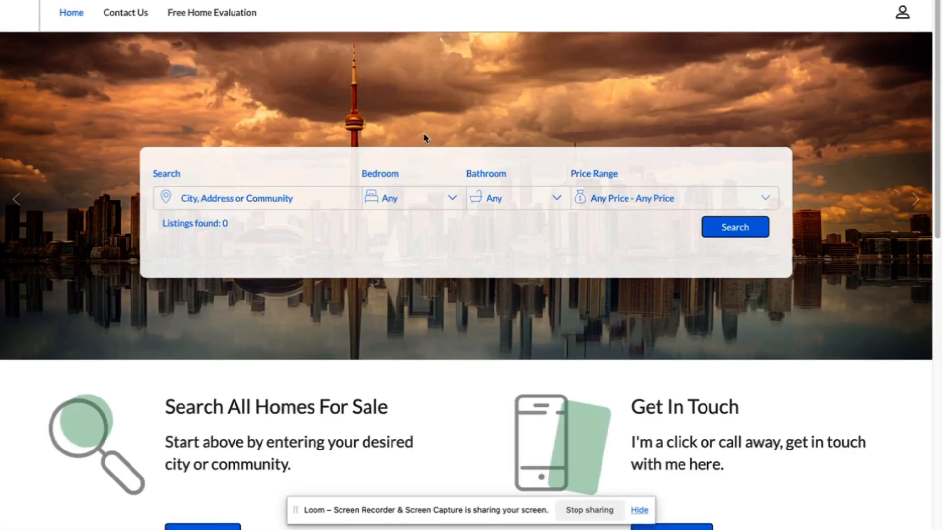
pyautogui.click(208, 13)
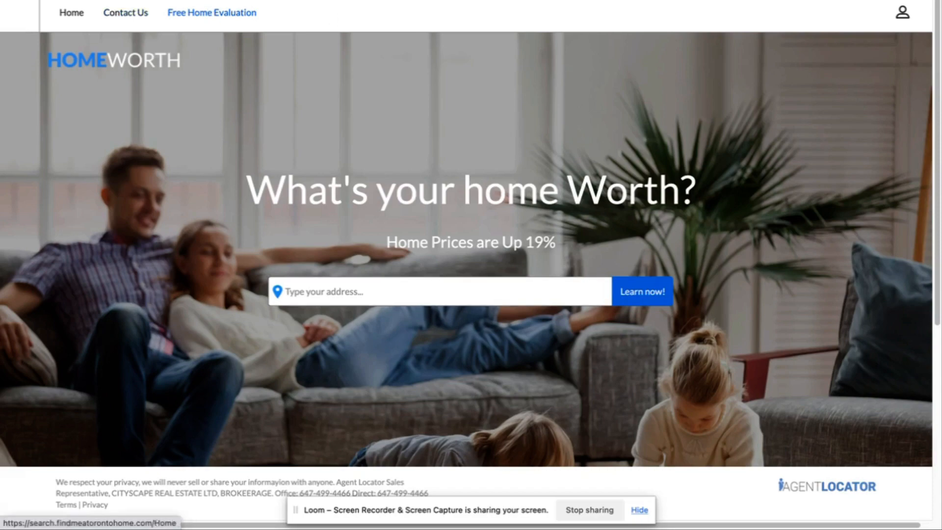
pyautogui.click(64, 1)
pyautogui.click(277, 427)
pyautogui.hotkey('ctrl', 'v')
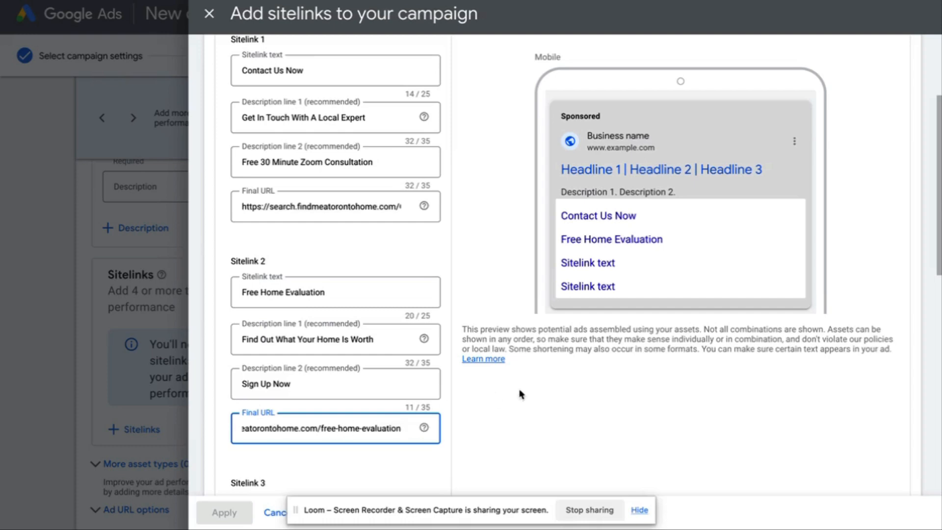
# Save the Contact Us Now and Free Home Evaluation sitelinks and apply them to the campaign
pyautogui.scroll(-3, 505, 397)
pyautogui.scroll(-8, 609, 427)
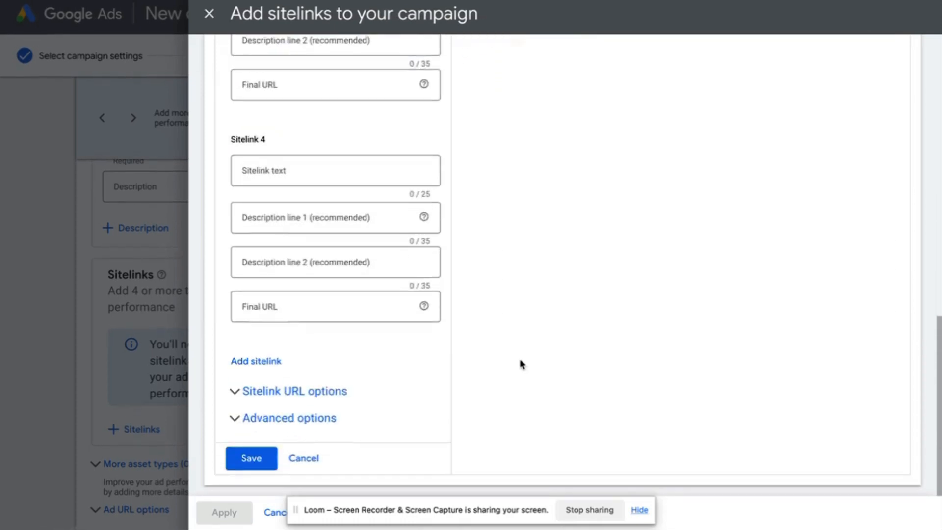
pyautogui.click(269, 464)
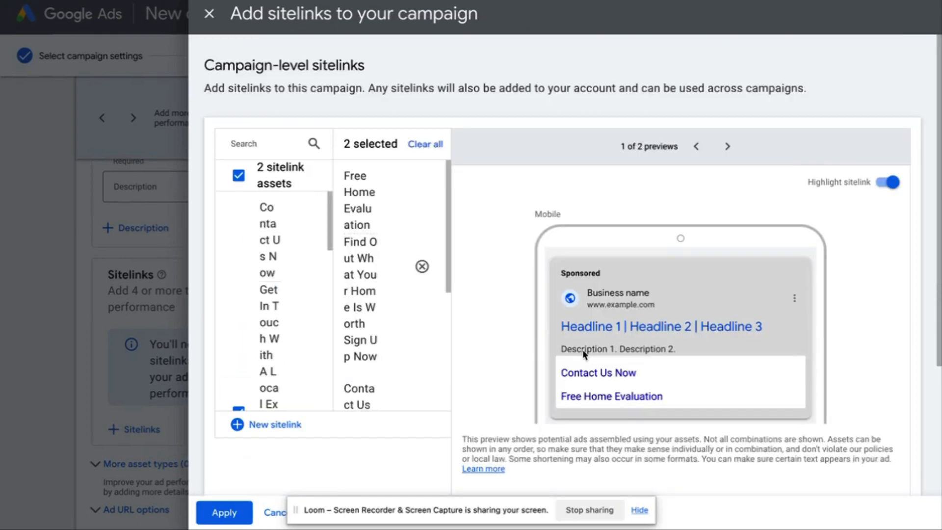
pyautogui.scroll(-1, 380, 369)
pyautogui.scroll(-3, 380, 369)
pyautogui.scroll(-3, 336, 429)
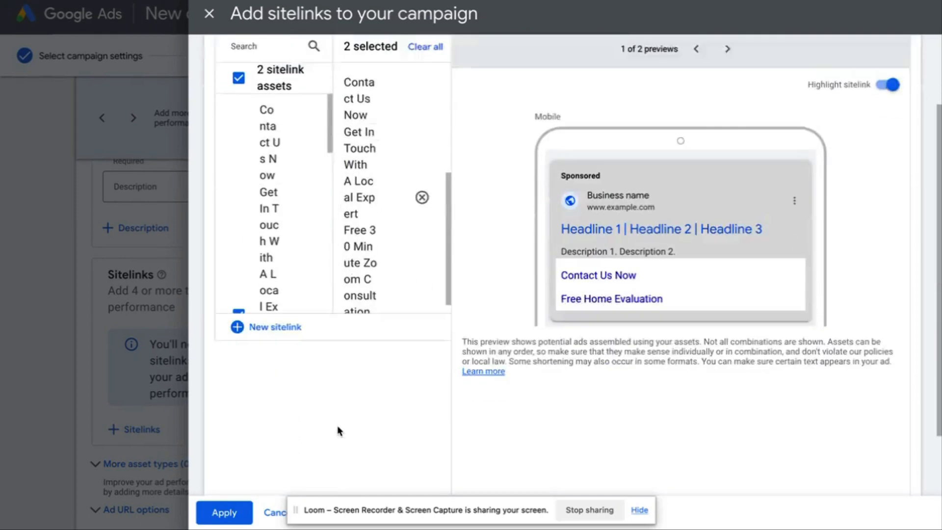
pyautogui.click(222, 513)
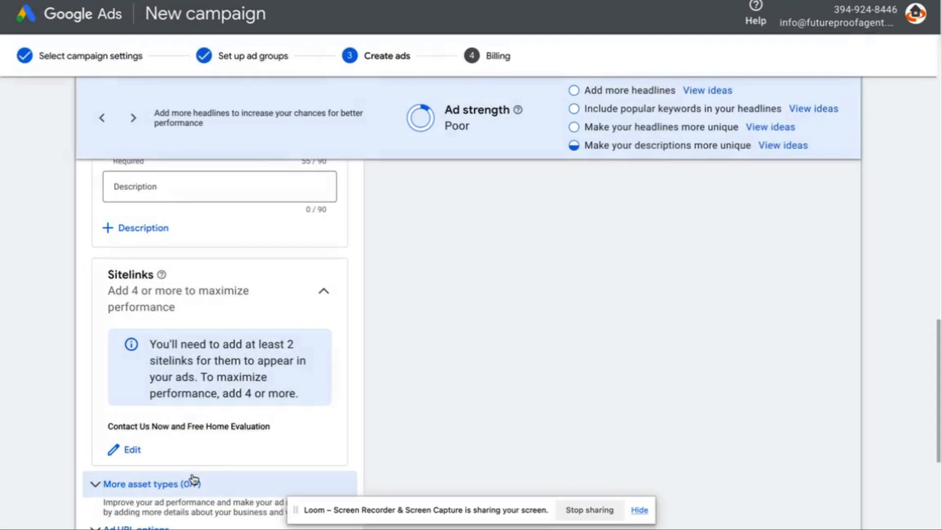
# Reveal More asset types and expand the Calls section
pyautogui.scroll(-5, 560, 285)
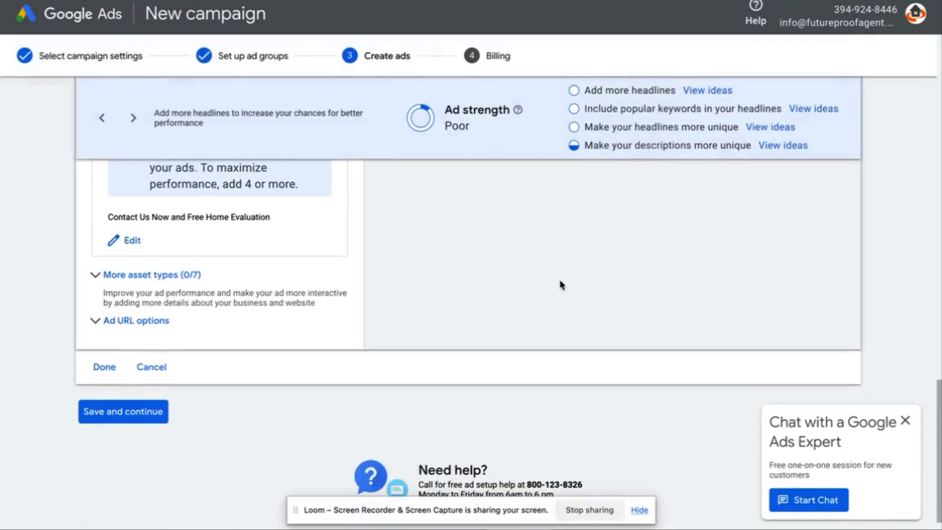
pyautogui.click(153, 283)
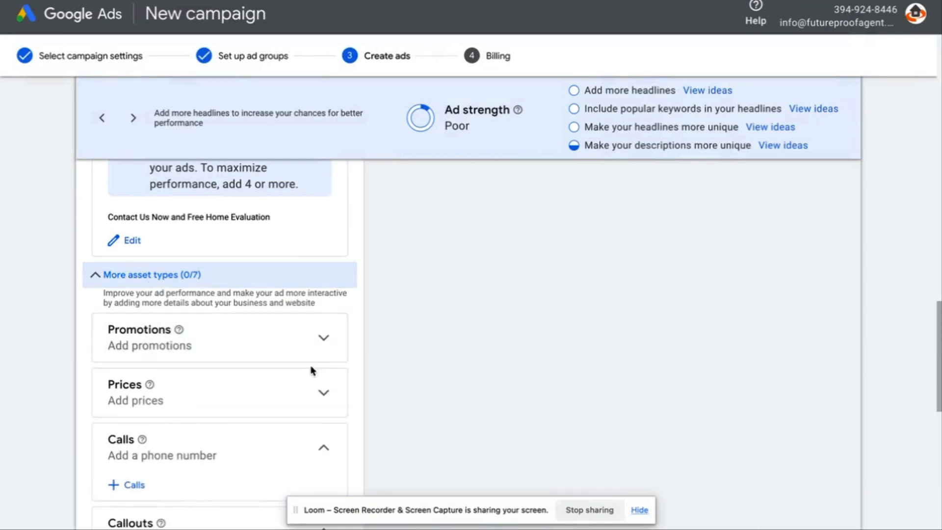
pyautogui.scroll(-1, 314, 375)
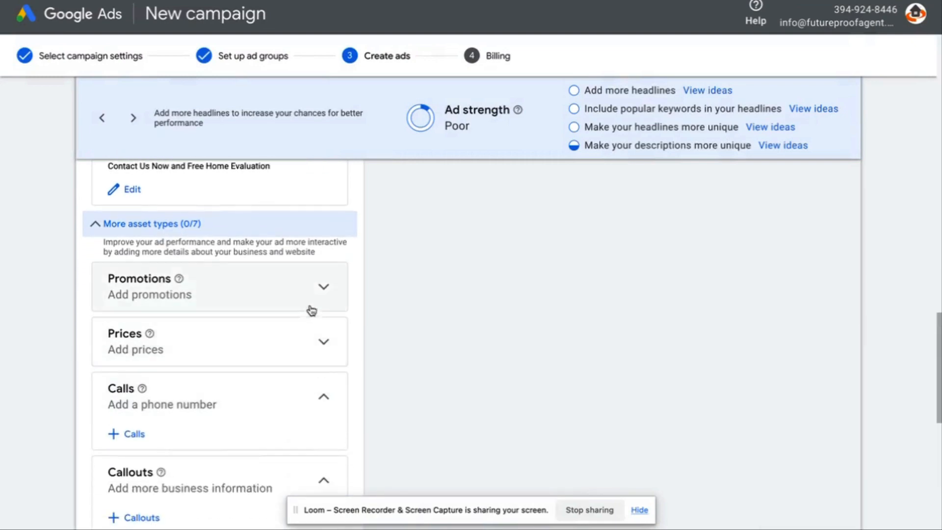
pyautogui.scroll(-1, 309, 334)
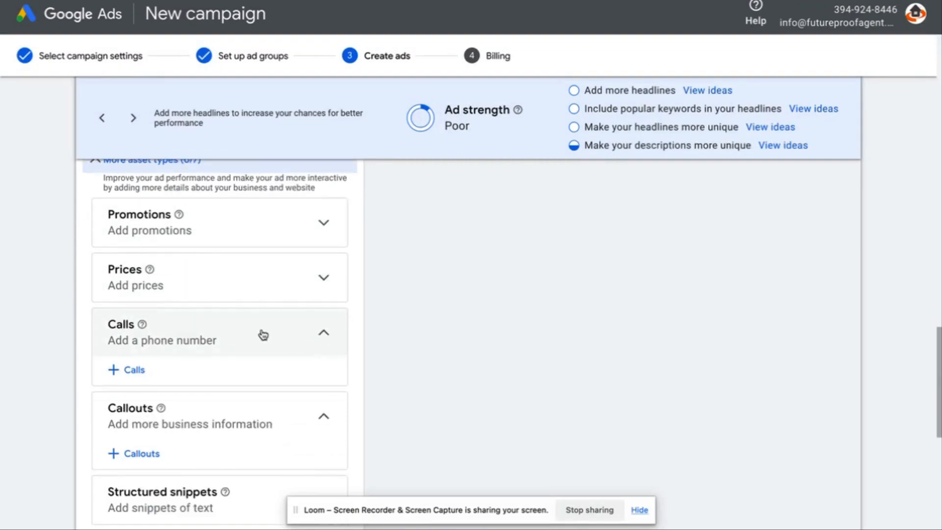
pyautogui.click(325, 337)
pyautogui.click(324, 334)
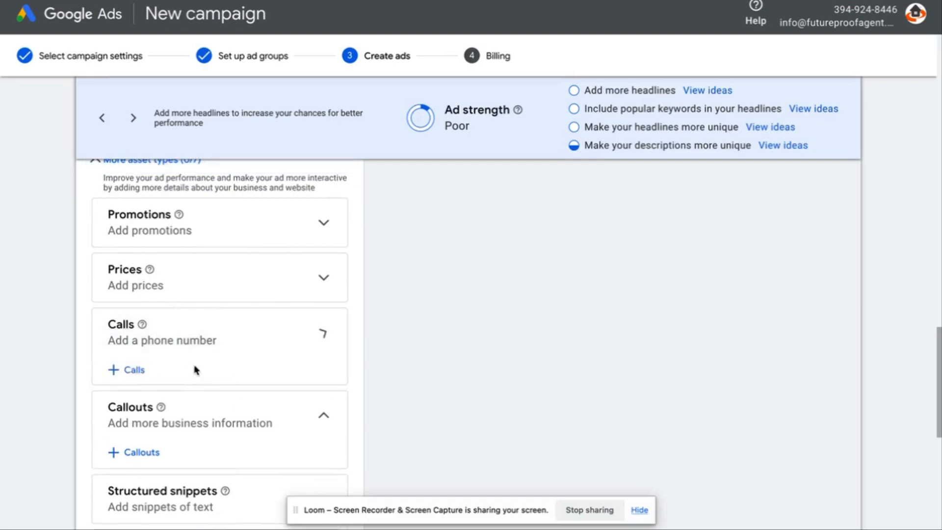
# Draft a call asset with a United States phone number, then close it without adding
pyautogui.click(114, 371)
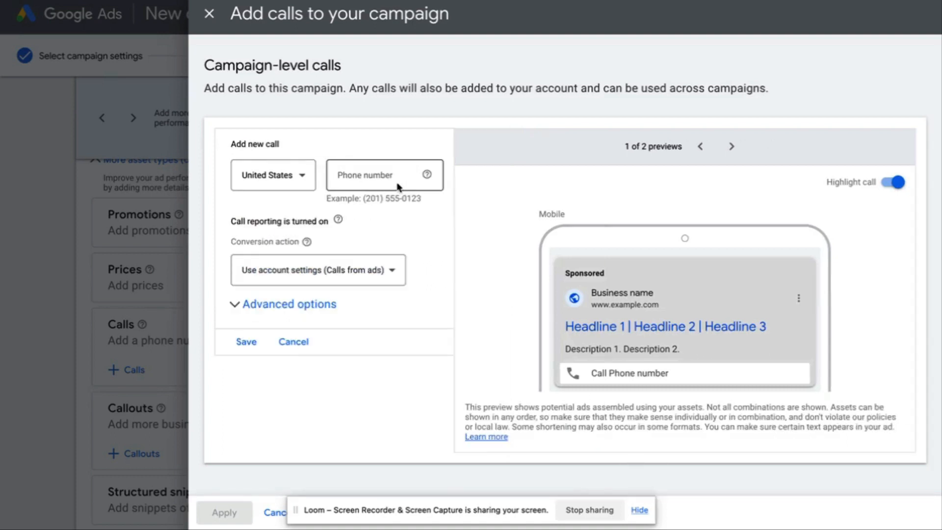
pyautogui.click(373, 175)
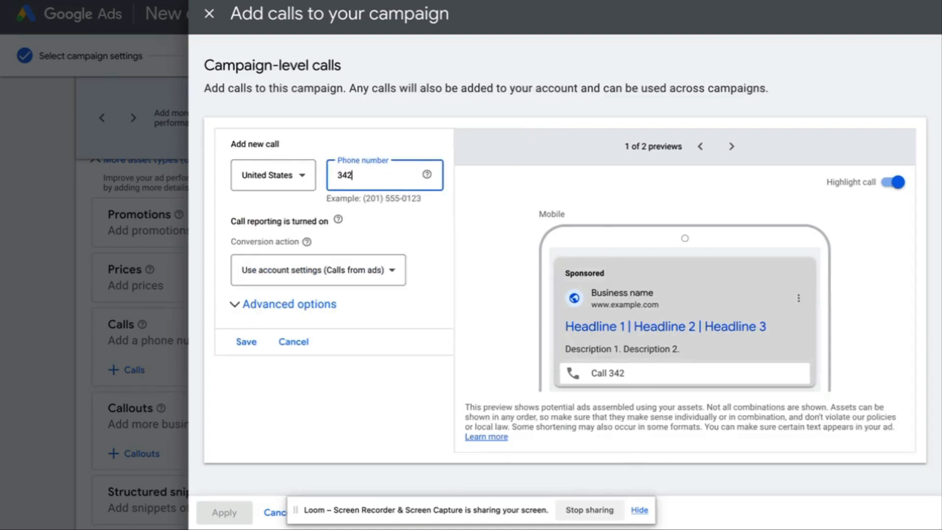
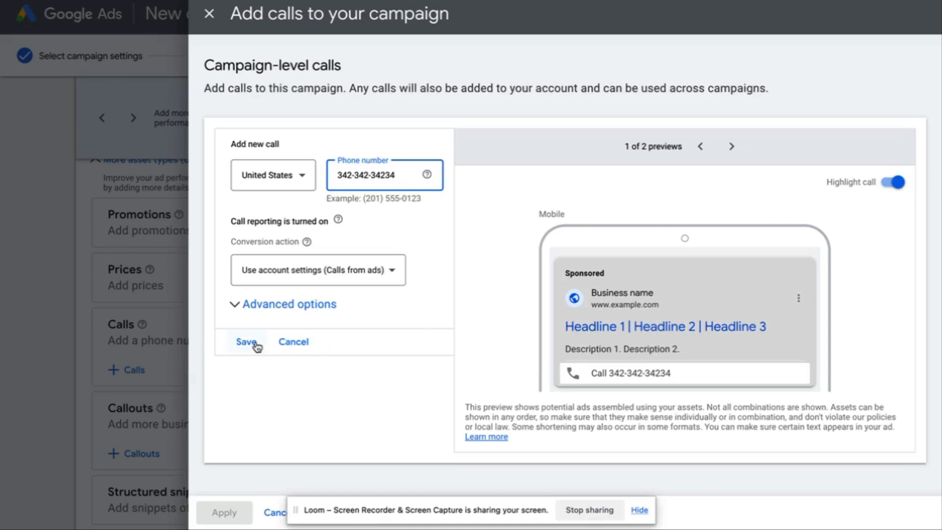
pyautogui.click(289, 347)
pyautogui.click(166, 335)
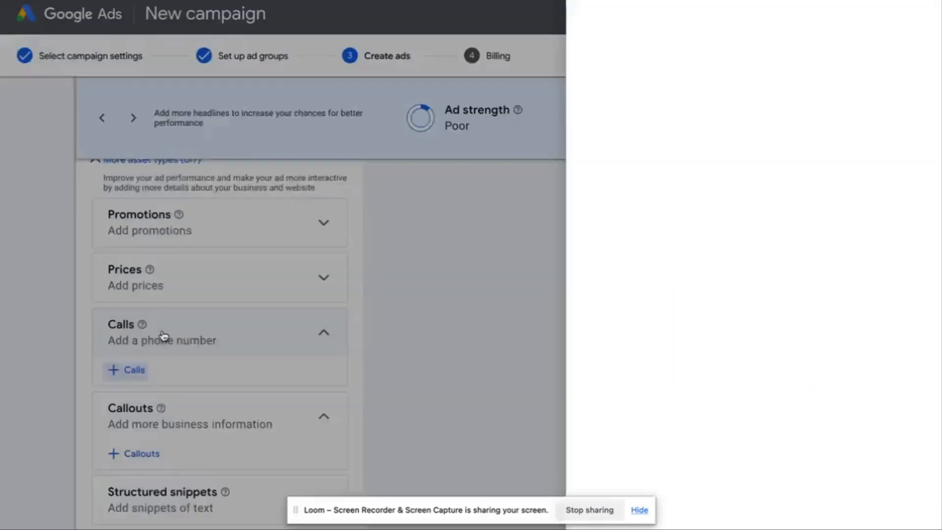
# Review the ad's headlines, descriptions and assets, then save and continue to Set up billing
pyautogui.scroll(-5, 264, 363)
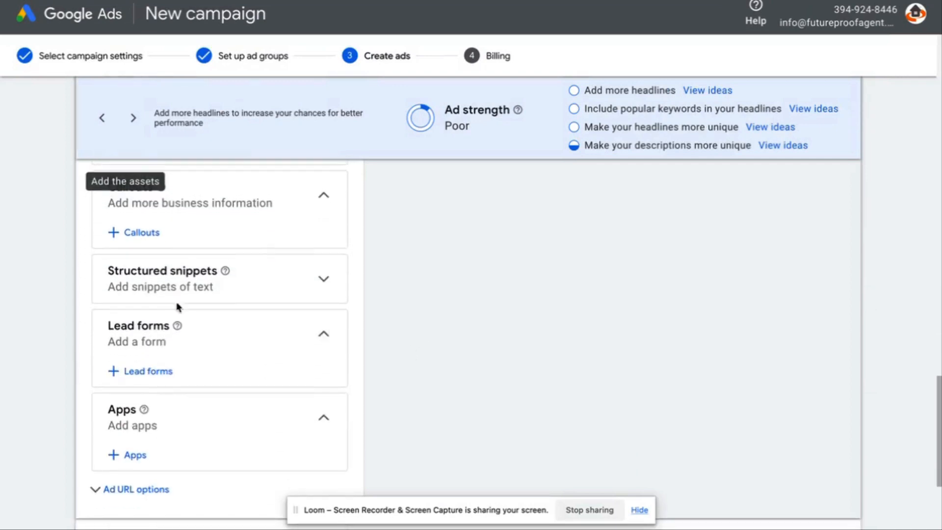
pyautogui.scroll(5, 300, 339)
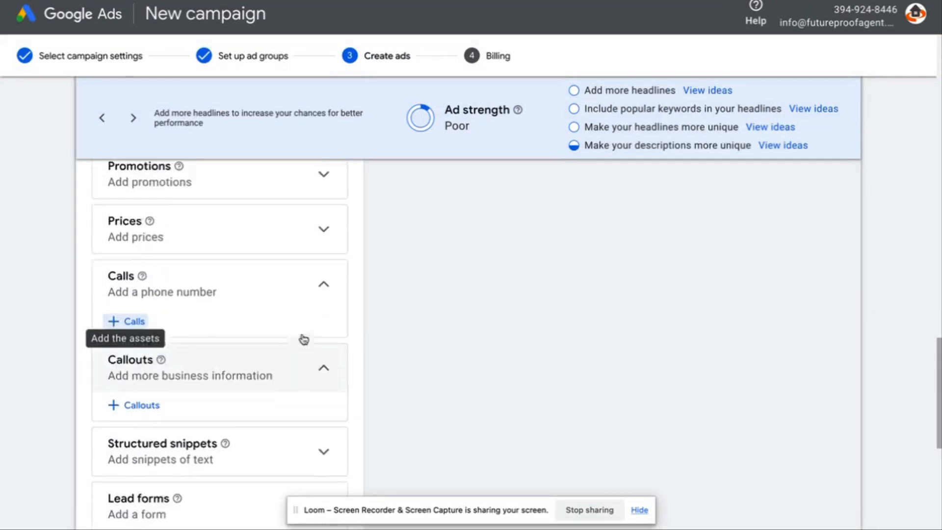
pyautogui.scroll(8, 303, 338)
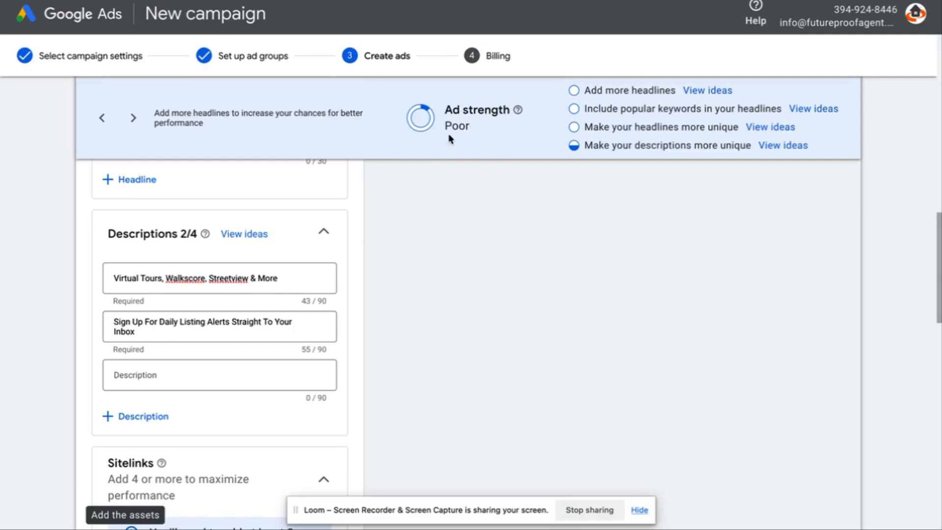
pyautogui.scroll(10, 536, 223)
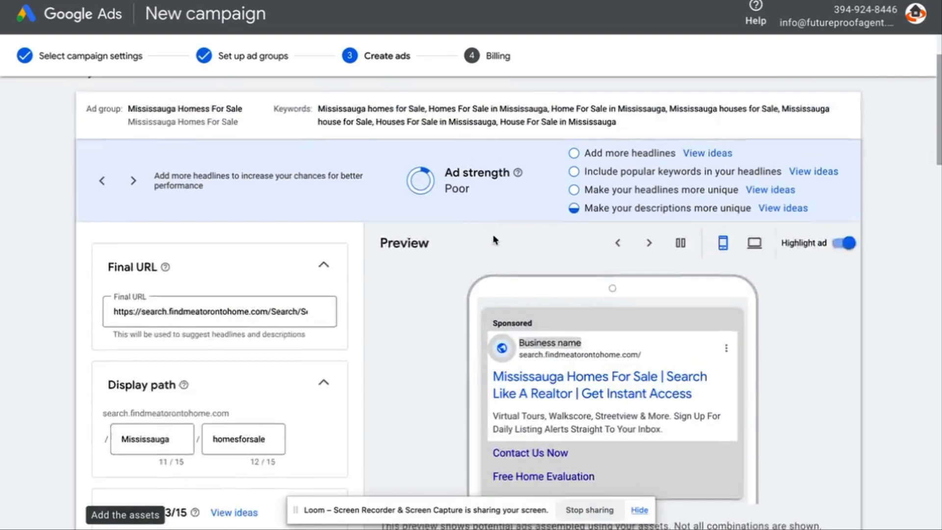
pyautogui.scroll(-10, 439, 267)
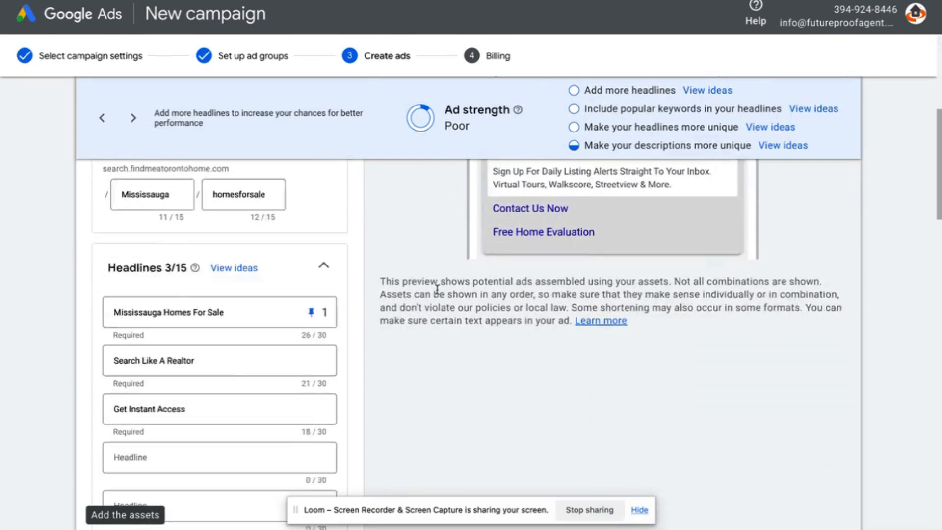
pyautogui.scroll(1, 438, 297)
pyautogui.scroll(-2, 444, 293)
pyautogui.scroll(2, 444, 295)
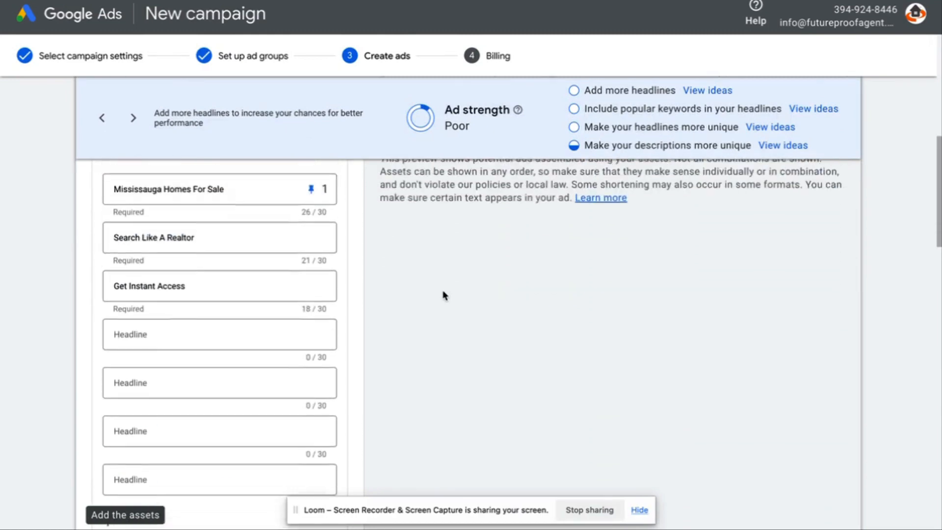
pyautogui.scroll(2, 263, 263)
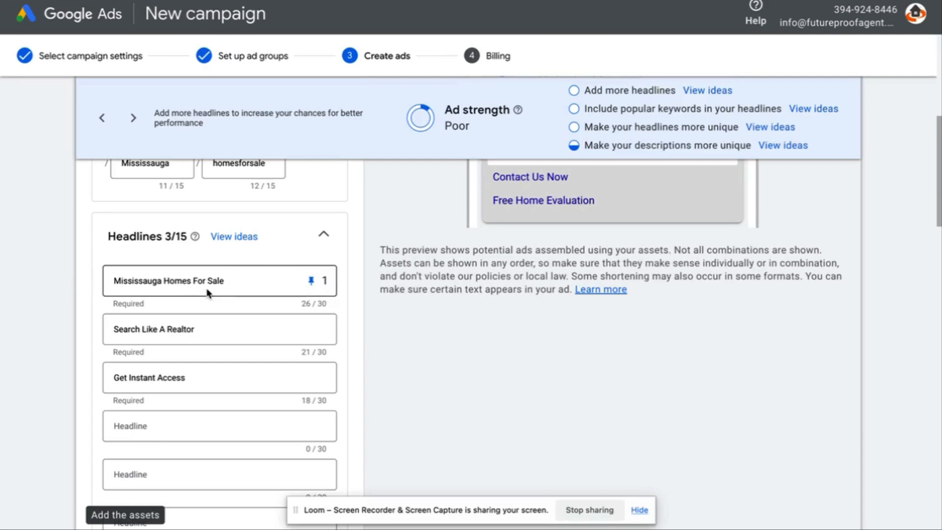
pyautogui.scroll(-15, 458, 301)
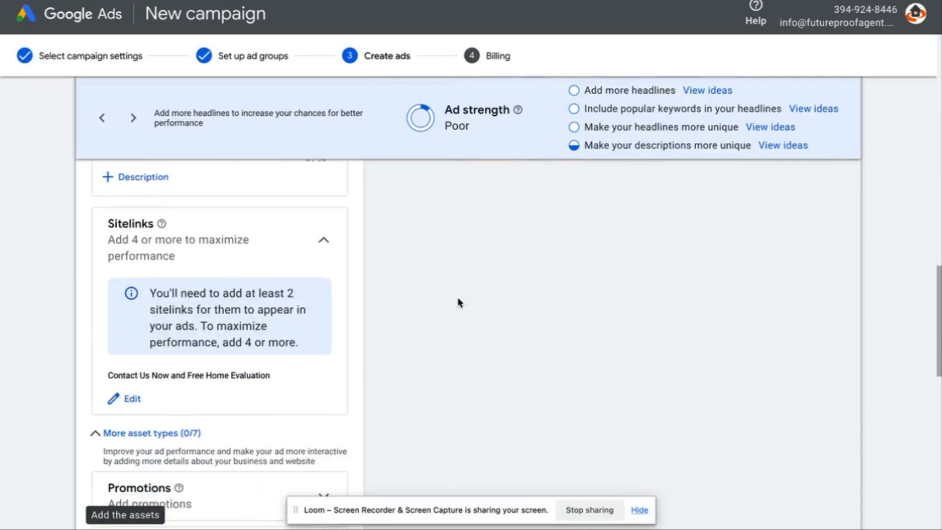
pyautogui.scroll(-10, 458, 300)
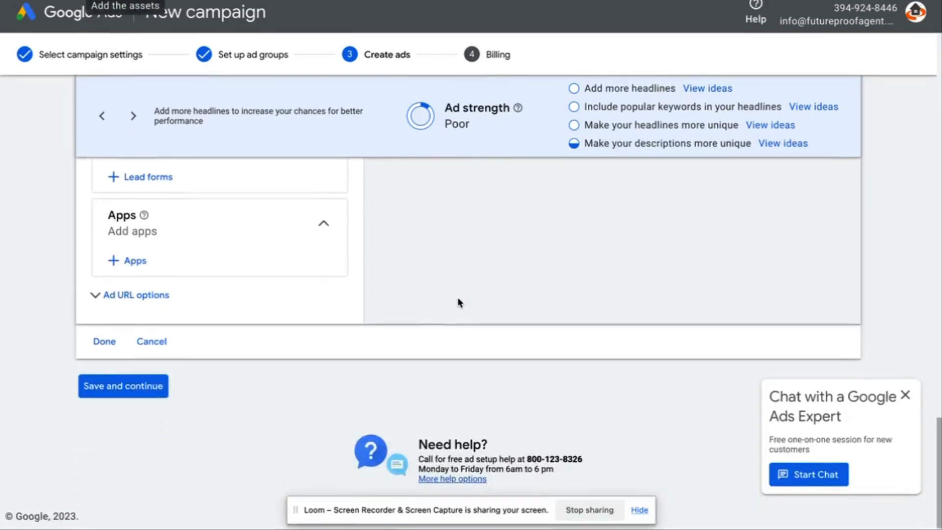
pyautogui.click(128, 393)
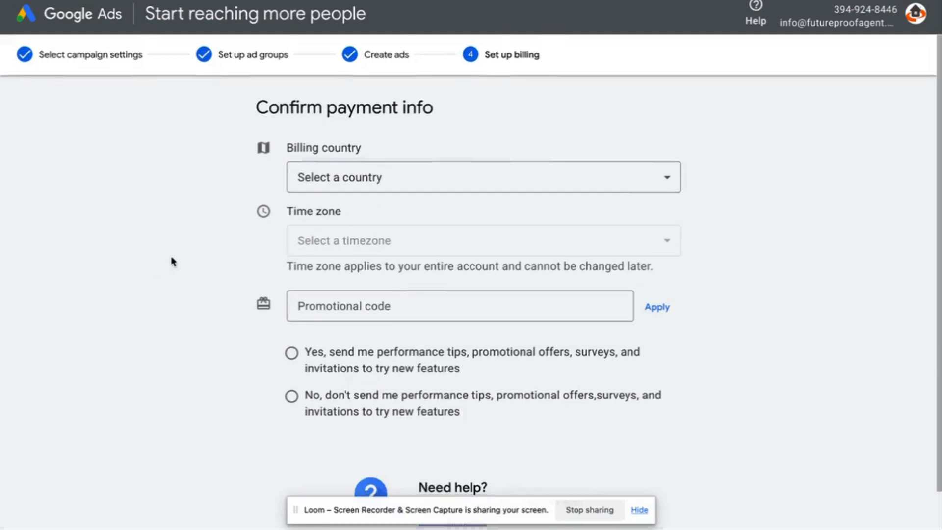
# Scroll through the Confirm payment info form showing Canada, a time zone and payment method
pyautogui.scroll(-3, 728, 299)
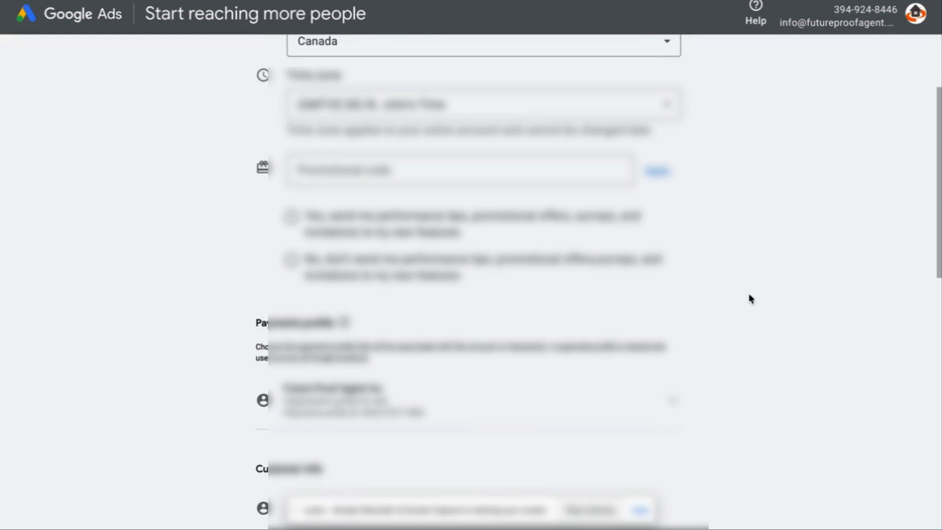
pyautogui.scroll(-10, 768, 309)
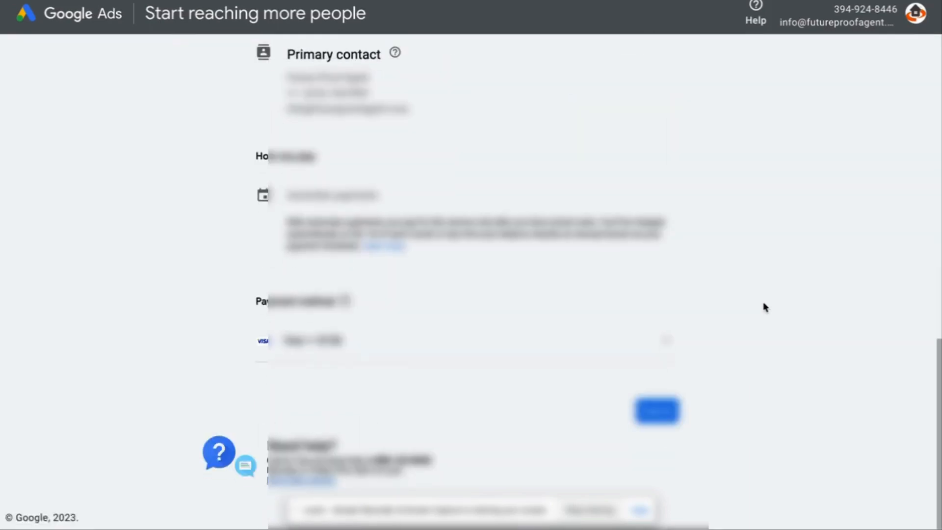